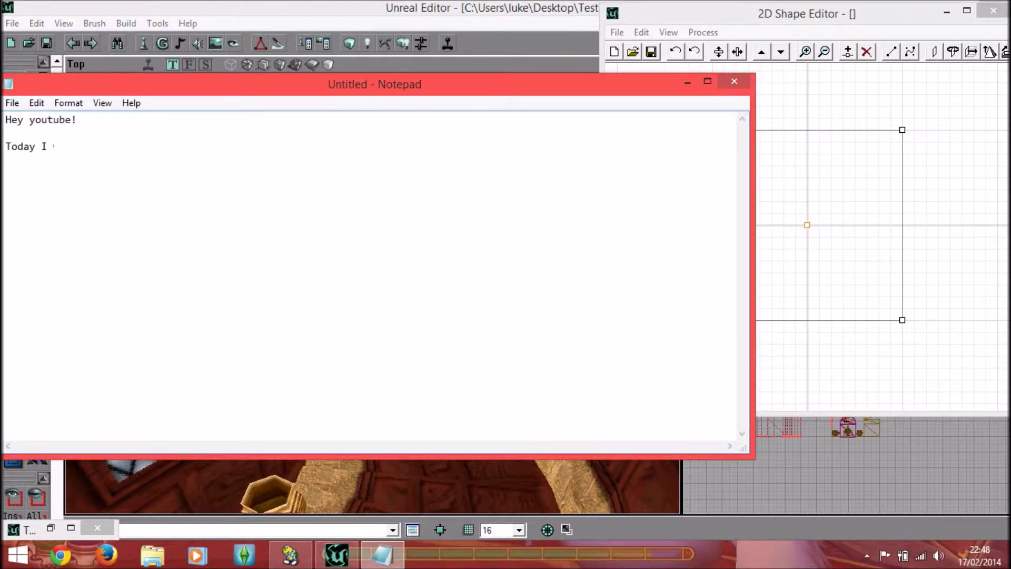
# Type the note's intro about showing how to make windy stairs
pyautogui.write('showing you hpw')
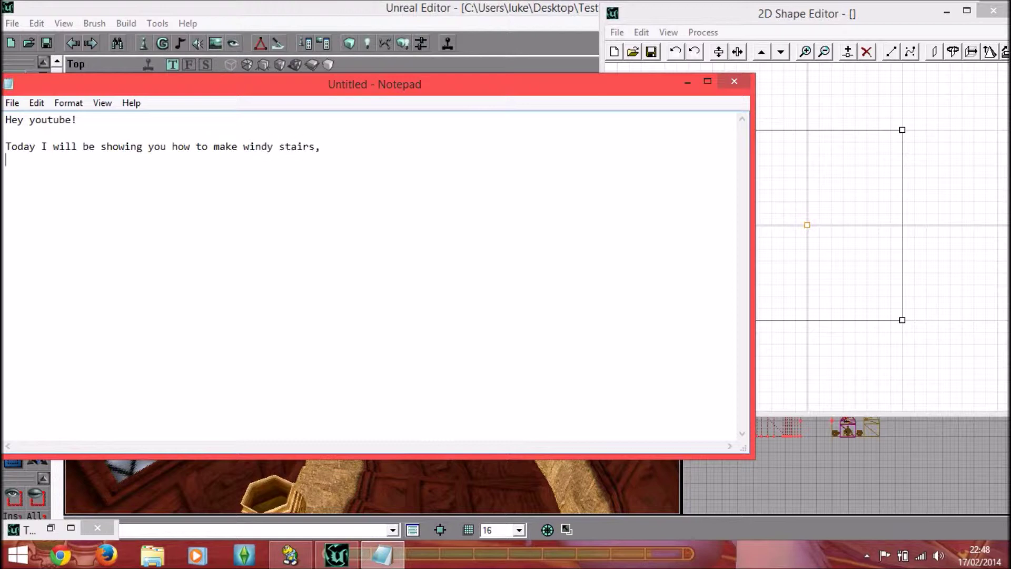
pyautogui.write('st one because i forgot te s')
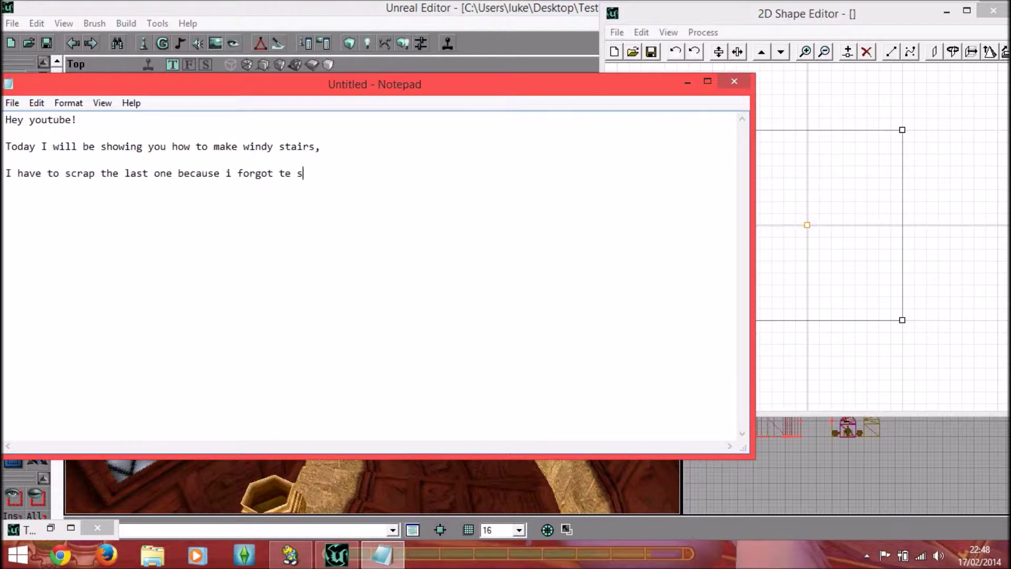
pyautogui.write('ttings for the')
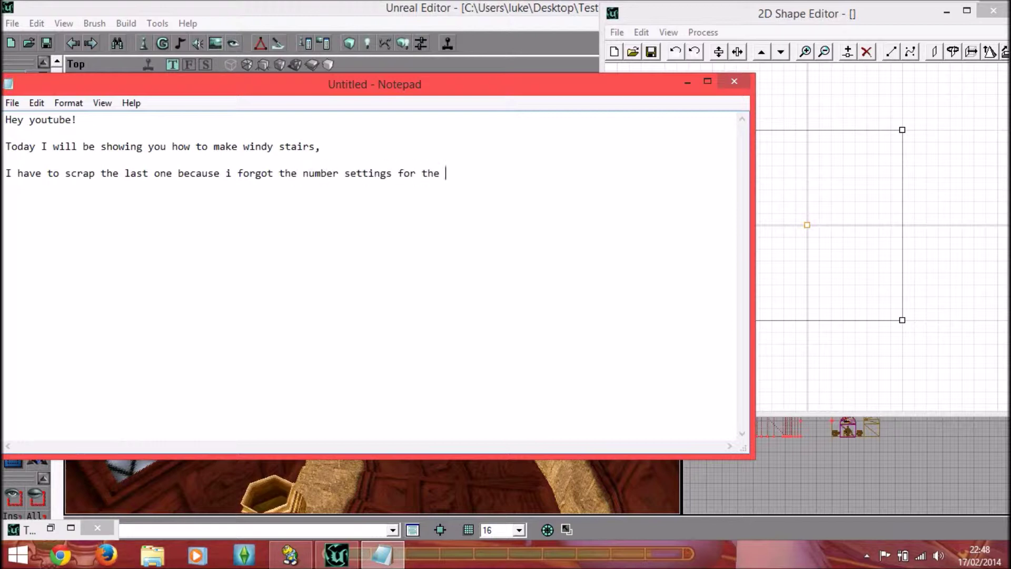
pyautogui.write('ay')
pyautogui.click(687, 82)
pyautogui.moveTo(316, 184); pyautogui.dragTo(364, 142)
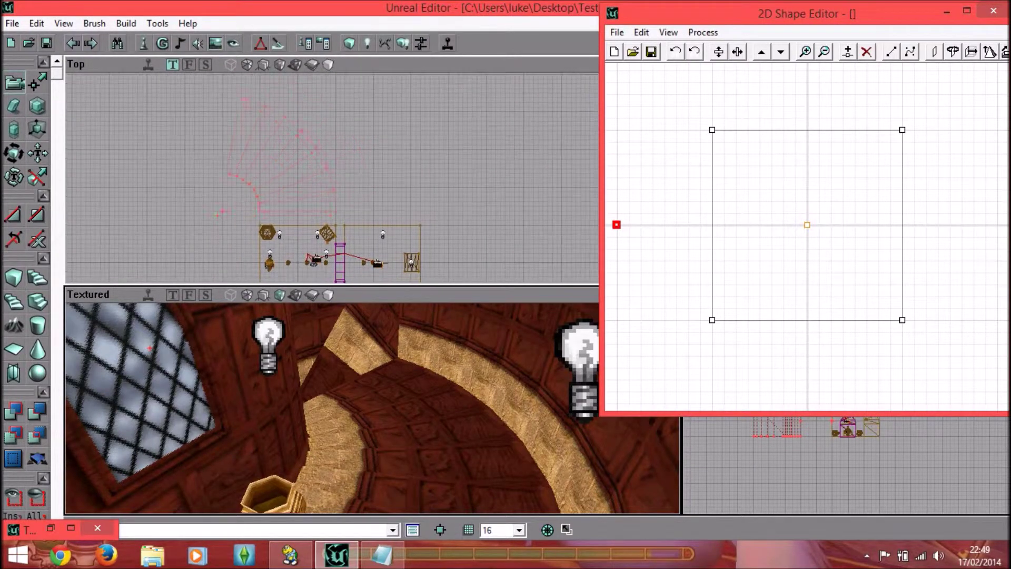
pyautogui.click(387, 556)
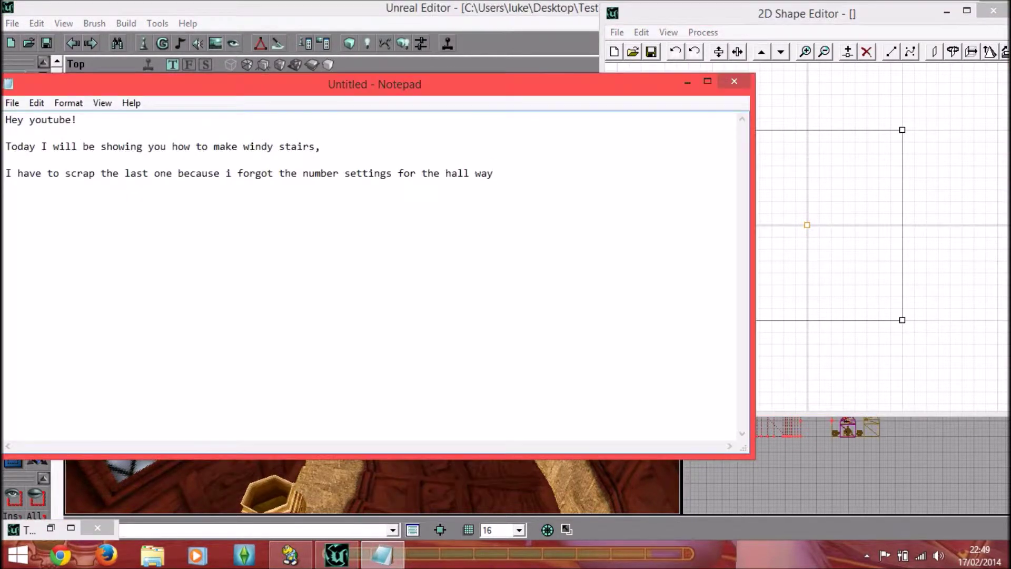
pyautogui.write('Okay so oyu')
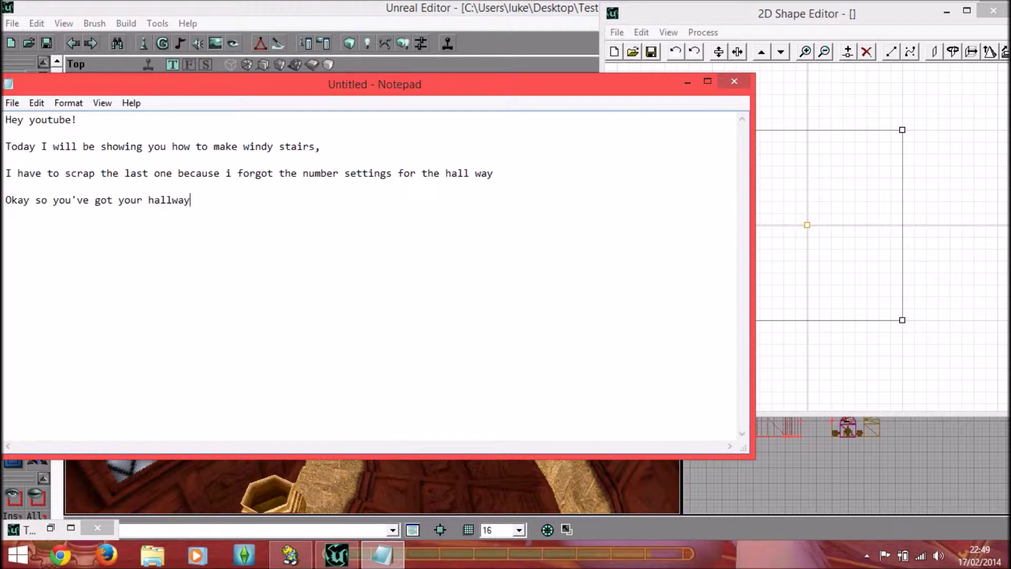
pyautogui.write(', No')
# Minimize the 2D Shape Editor; write the note about lowering the RED brush and subtracting, ending '(LOL)'
pyautogui.click(947, 11)
pyautogui.click(382, 554)
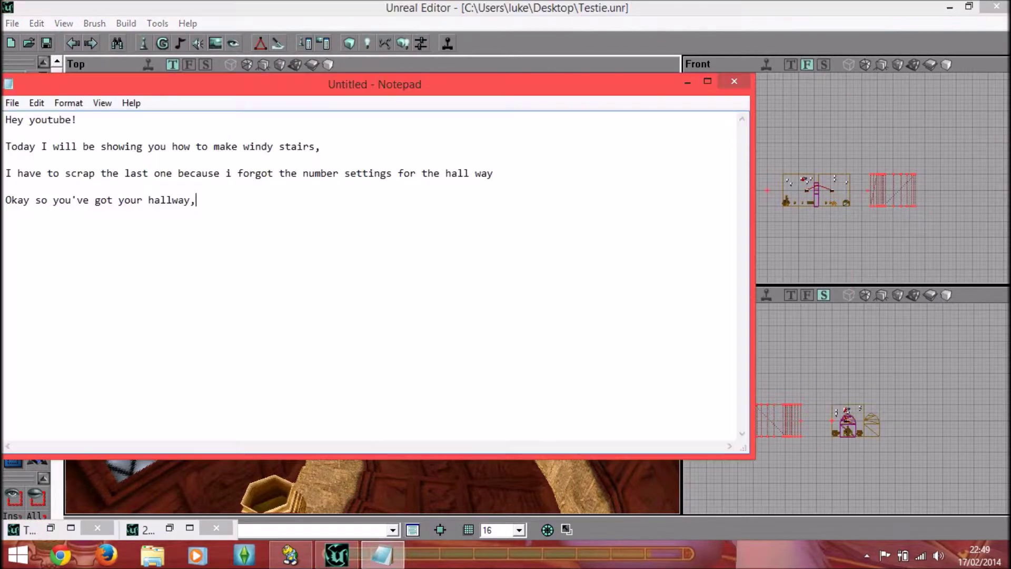
pyautogui.write(' Now using the front view ca')
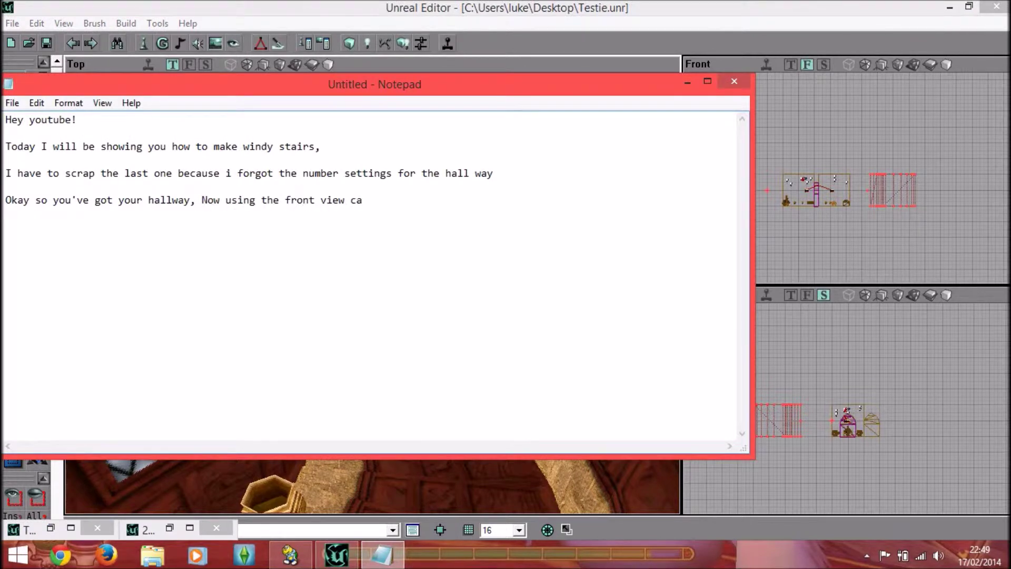
pyautogui.write('mera down, Bring the R')
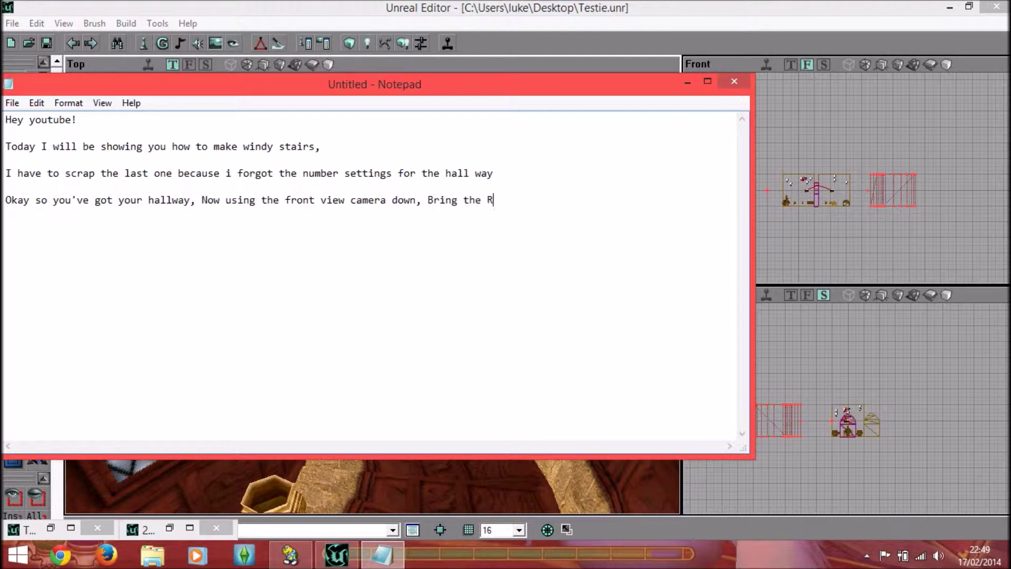
pyautogui.press('BackSpace')
pyautogui.press('BackSpace')
pyautogui.write('downtowards it')
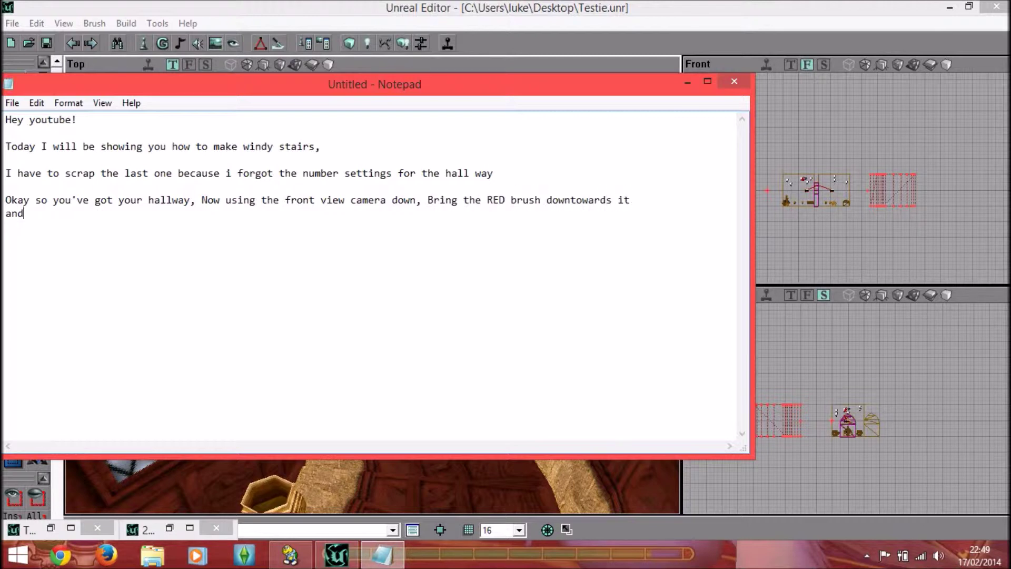
pyautogui.write('racy,')
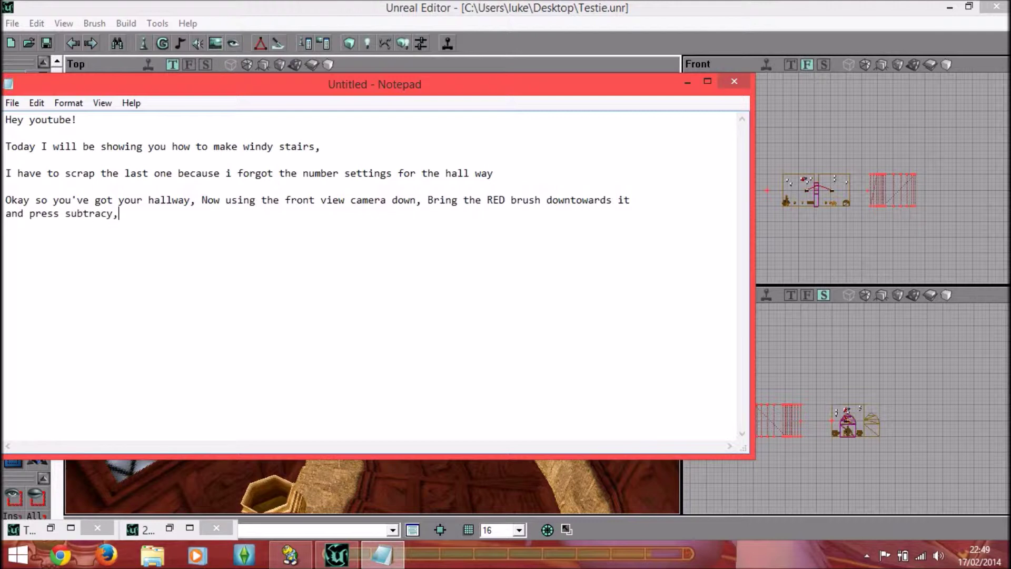
pyautogui.write(' If you c')
pyautogui.write("what i'm talkingn")
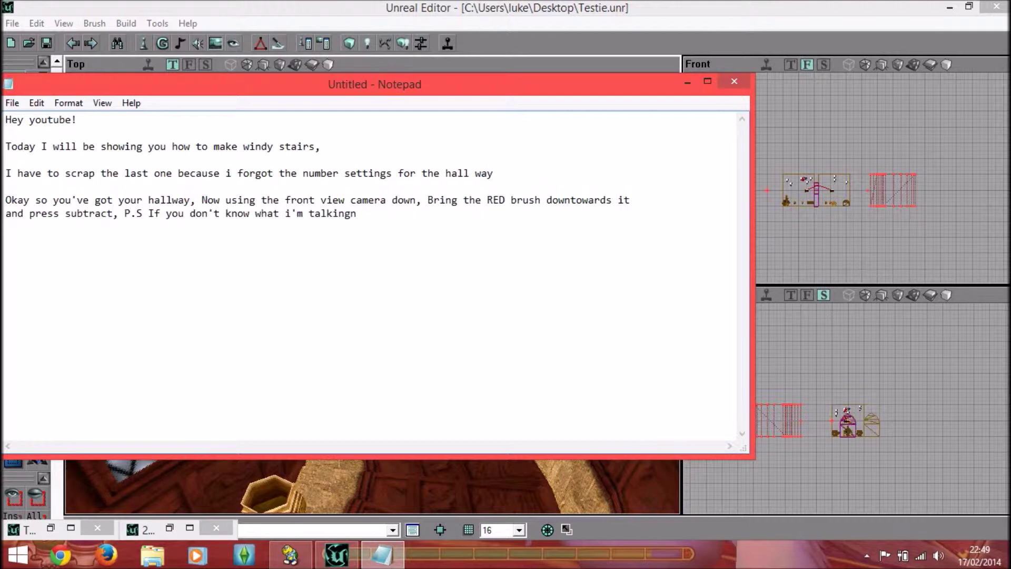
pyautogui.write('abou')
pyautogui.write('doing')
pyautogui.write(')')
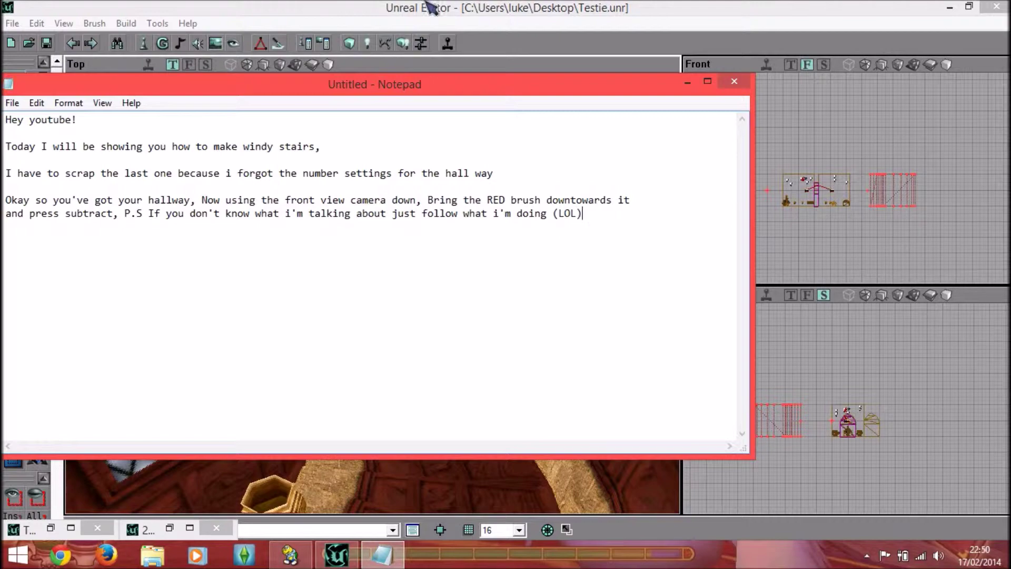
pyautogui.hotkey('alt', 'Tab')
# Lower the red brush below the hallway floor in the Front view and look around the room in 3D
pyautogui.keyDown('ctrl'); pyautogui.moveTo(909, 194); pyautogui.dragTo(821, 216); pyautogui.keyUp('ctrl')
pyautogui.scroll(5, 910, 187)
pyautogui.moveTo(368, 411); pyautogui.dragTo(369, 369)
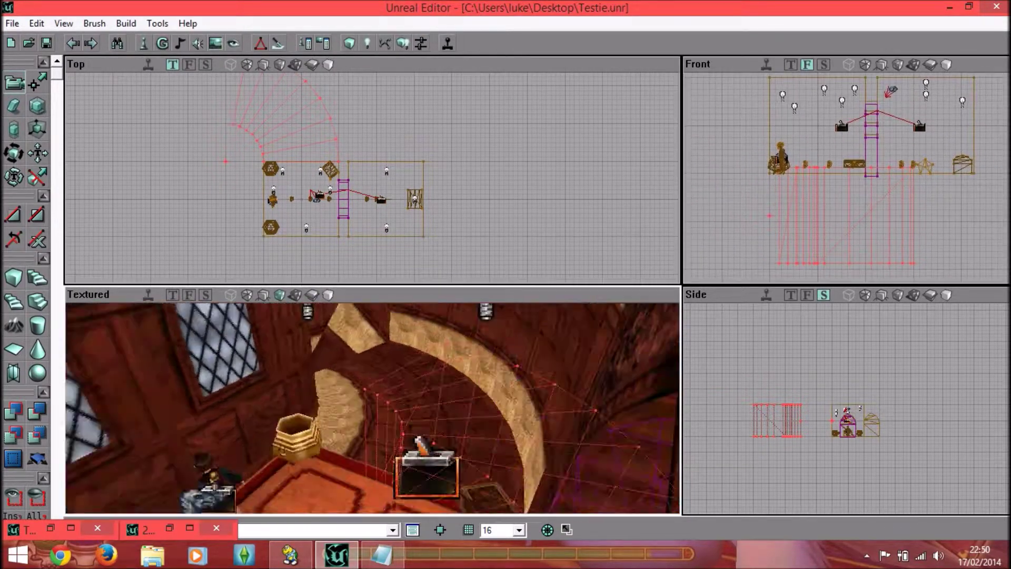
pyautogui.moveTo(728, 122); pyautogui.dragTo(820, 262)
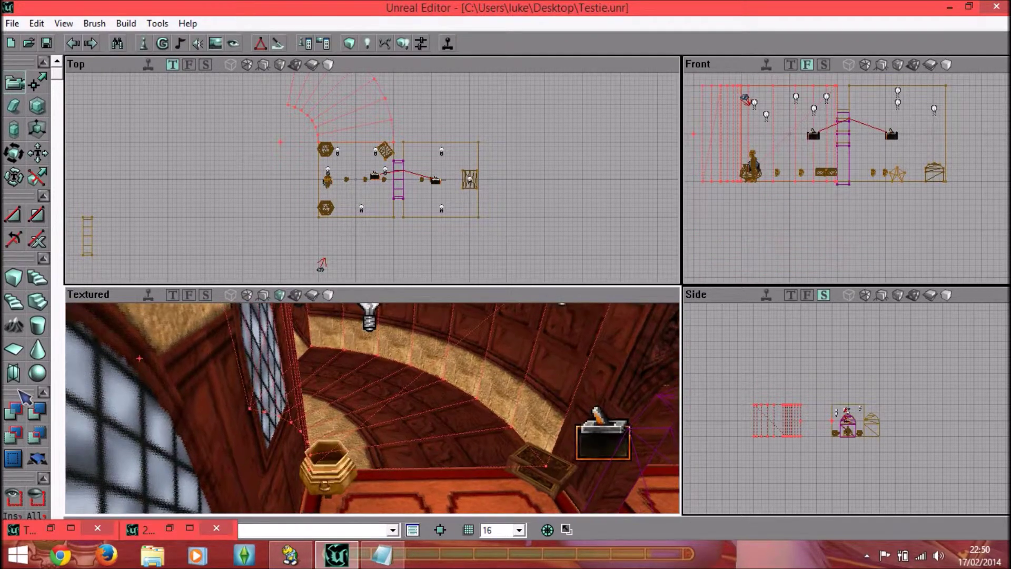
pyautogui.moveTo(849, 144); pyautogui.dragTo(878, 137)
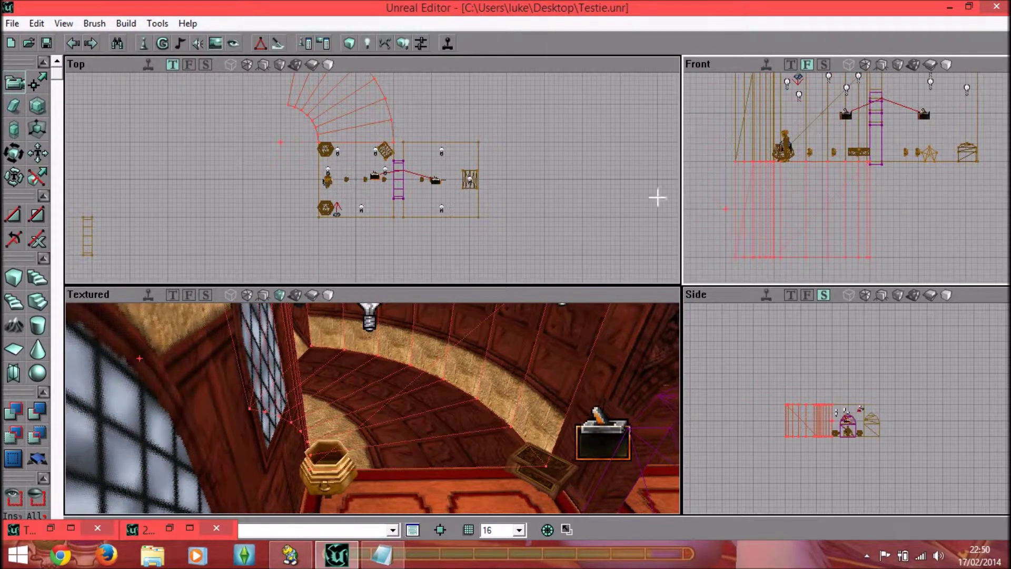
pyautogui.moveTo(656, 197); pyautogui.dragTo(657, 158)
pyautogui.moveTo(369, 408); pyautogui.dragTo(174, 548, button='right')
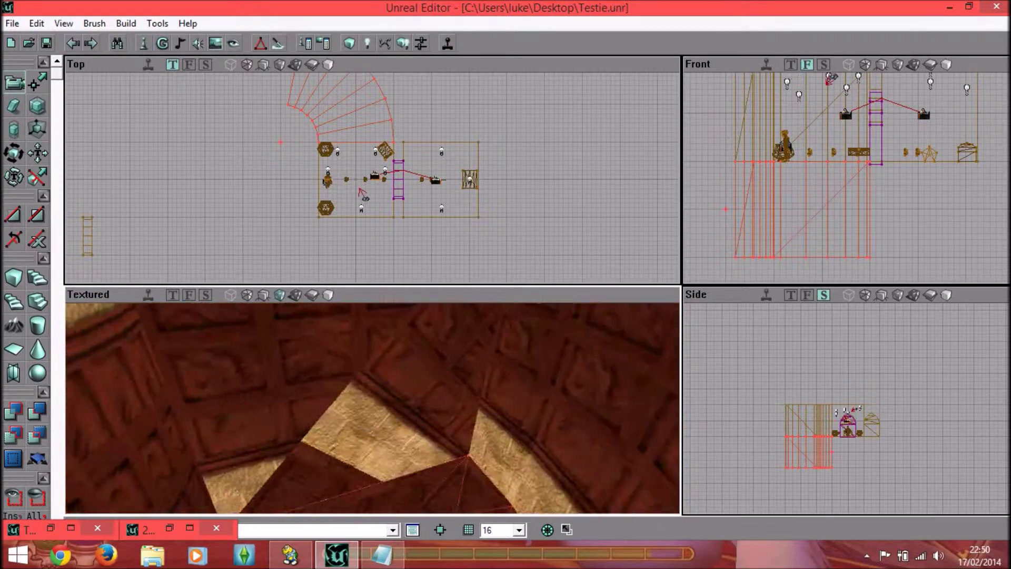
pyautogui.click(385, 558)
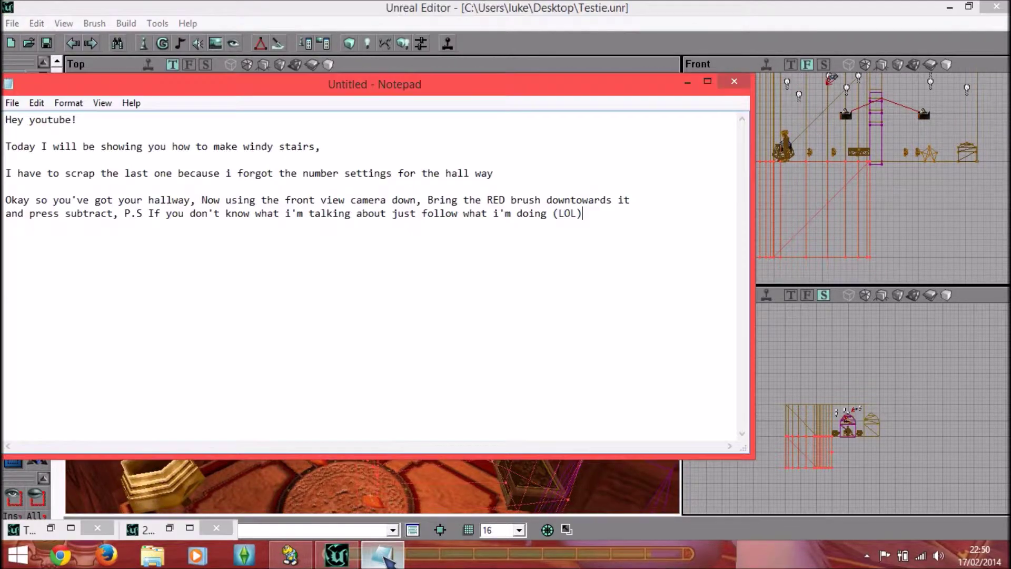
# Add a note line about making the brush bigger
pyautogui.write('There, Now to make it big')
pyautogui.press('BackSpace')
pyautogui.press('BackSpace')
pyautogui.write('gge')
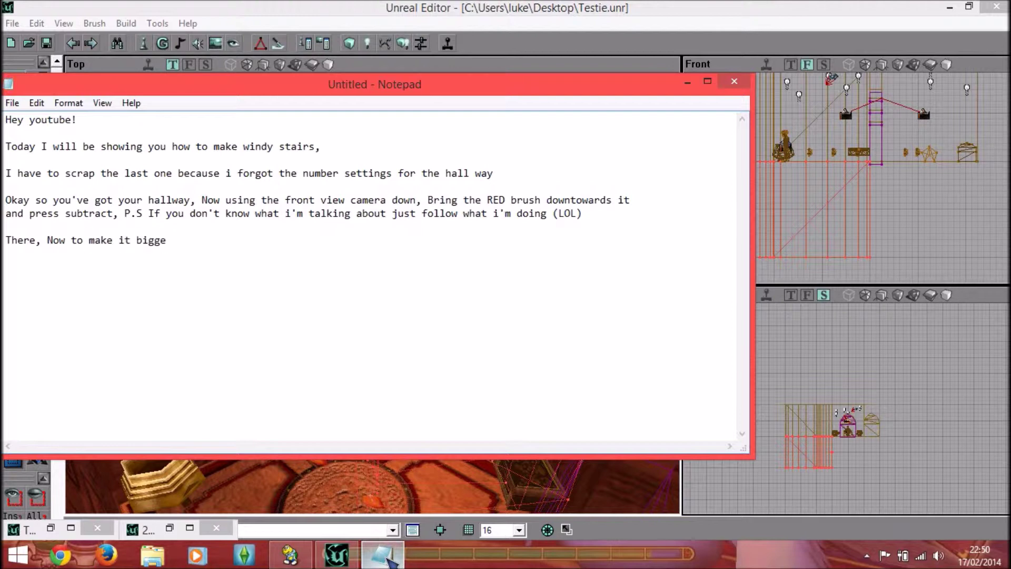
pyautogui.write('ow what i')
# Subtract the enlarged curved brush from the level, then begin the note line 'Now grab the'
pyautogui.click(393, 561)
pyautogui.moveTo(405, 400); pyautogui.dragTo(406, 316)
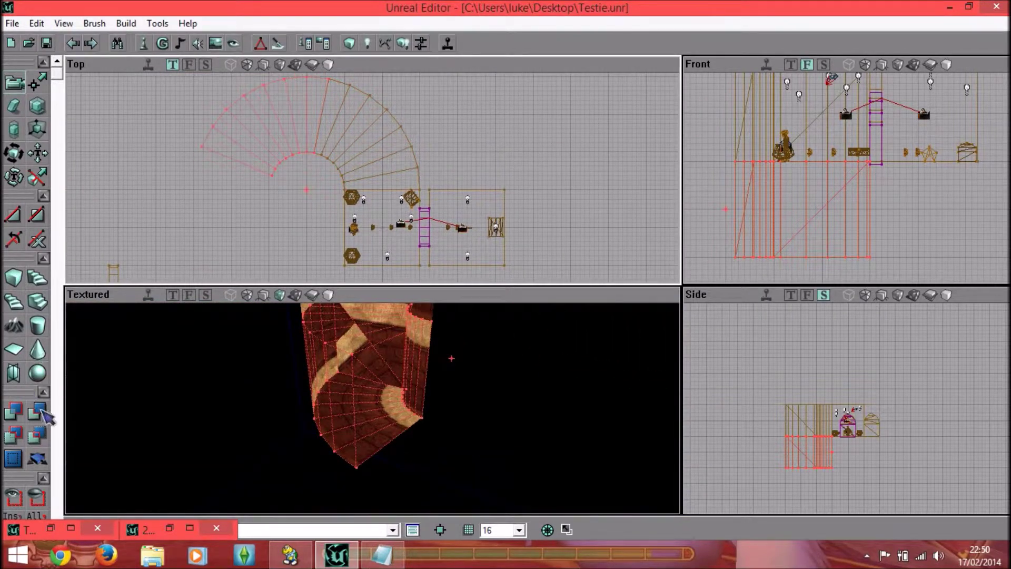
pyautogui.click(13, 411)
pyautogui.moveTo(406, 316); pyautogui.dragTo(406, 368)
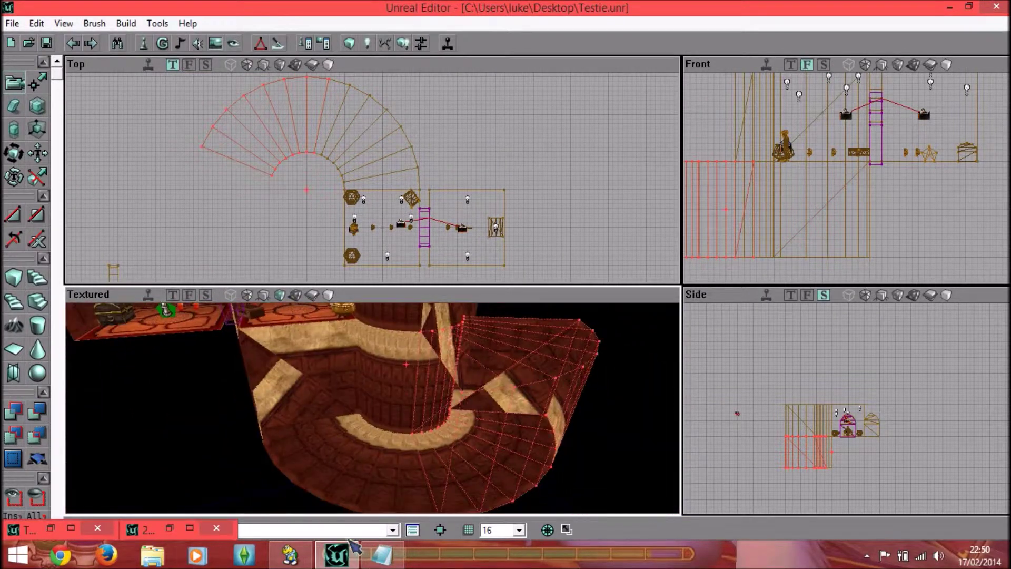
pyautogui.click(382, 554)
pyautogui.press('Return')
pyautogui.press('Return')
pyautogui.write('Now grav')
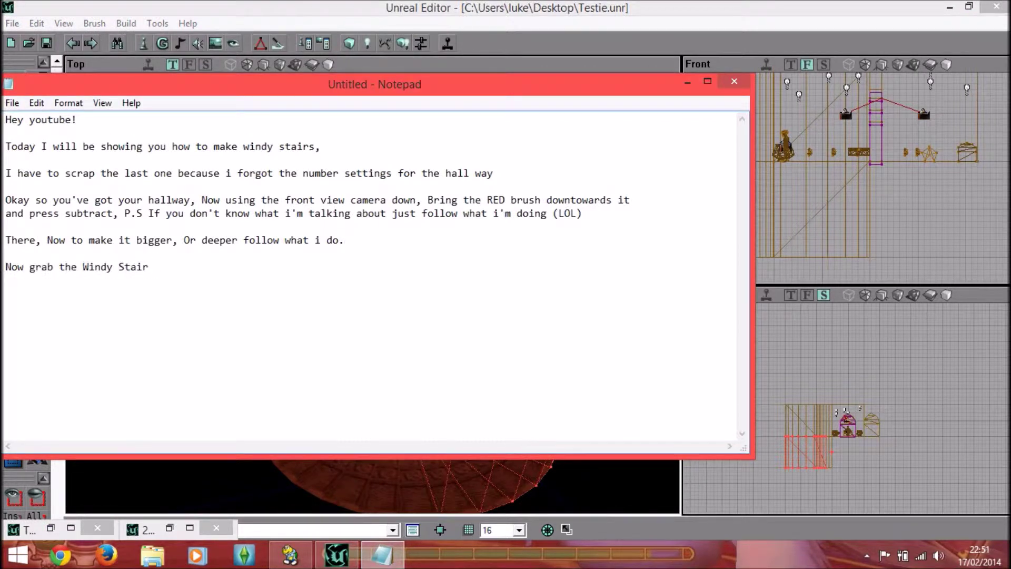
pyautogui.write('the o')
# Write the note line to right-click the 'Linear Starcase' tool and fit it to the windy bit
pyautogui.press('BackSpace')
pyautogui.press('BackSpace')
pyautogui.press('BackSpace')
pyautogui.write('n t')
pyautogui.write('he side')
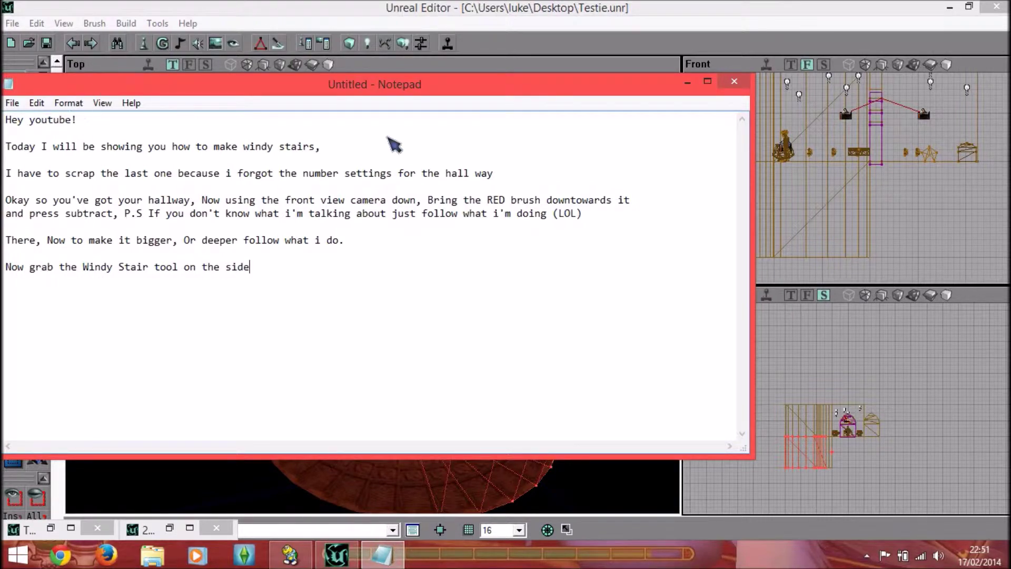
pyautogui.moveTo(184, 85); pyautogui.dragTo(570, 151)
pyautogui.write('This one')
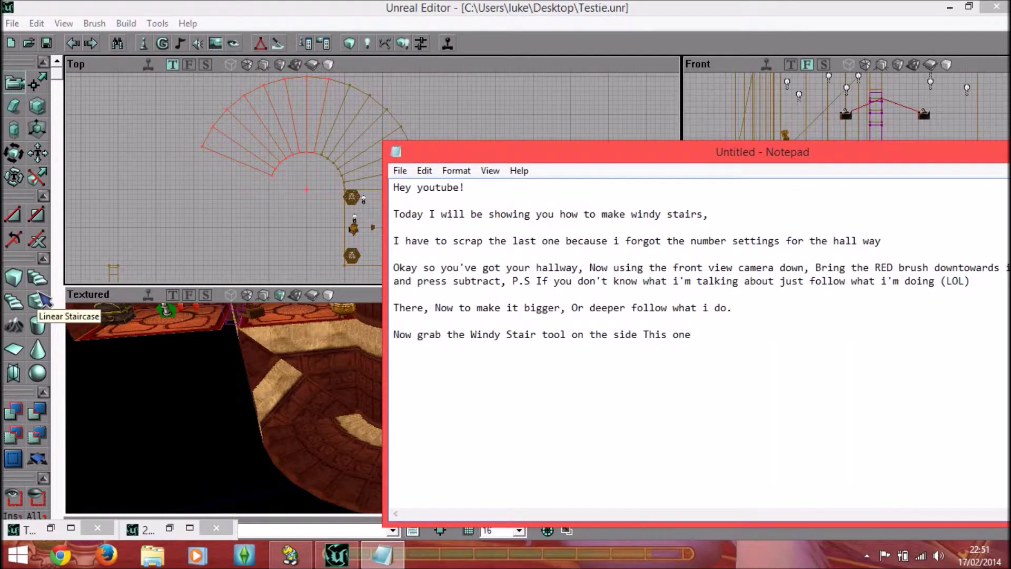
pyautogui.write(' "Linear Starcase" ')
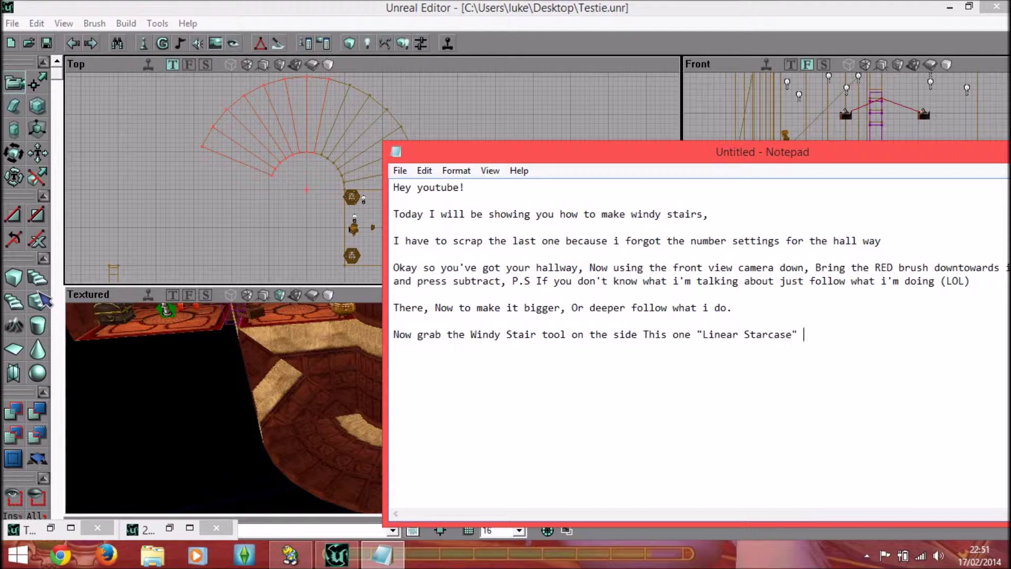
pyautogui.write('Now right click it and ajust it to')
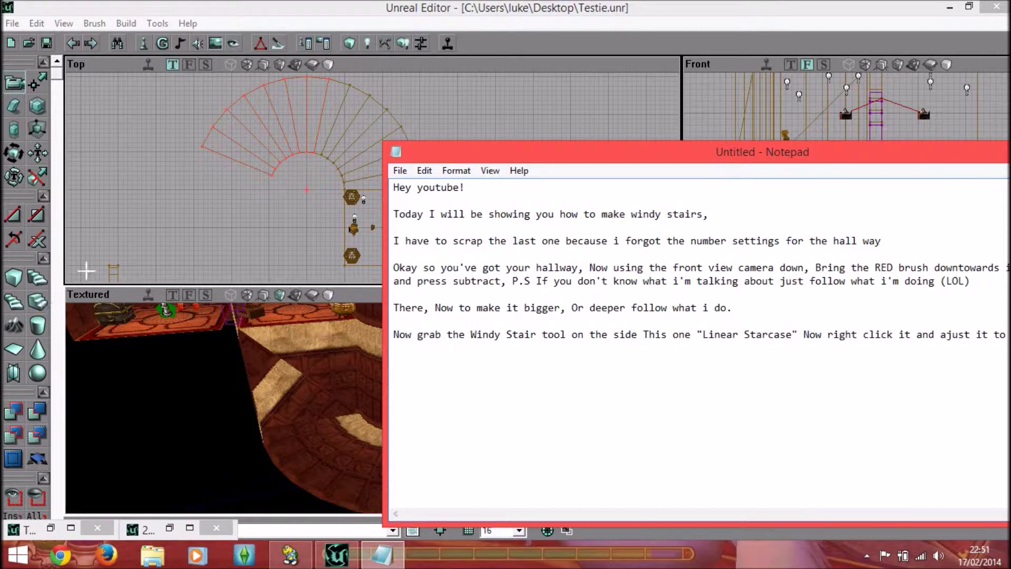
pyautogui.moveTo(620, 153); pyautogui.dragTo(356, 105)
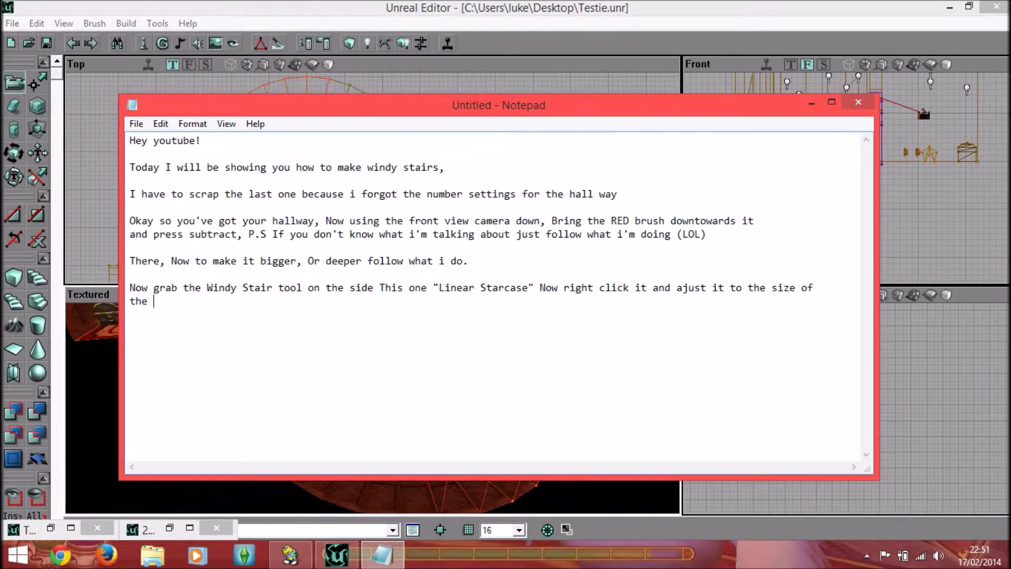
pyautogui.write('windy')
pyautogui.write(' as')
pyautogui.click(303, 8)
# In CurvedStairBuilder, try 10 steps, then rebuild the stair brush with 13 steps
pyautogui.rightClick(42, 283)
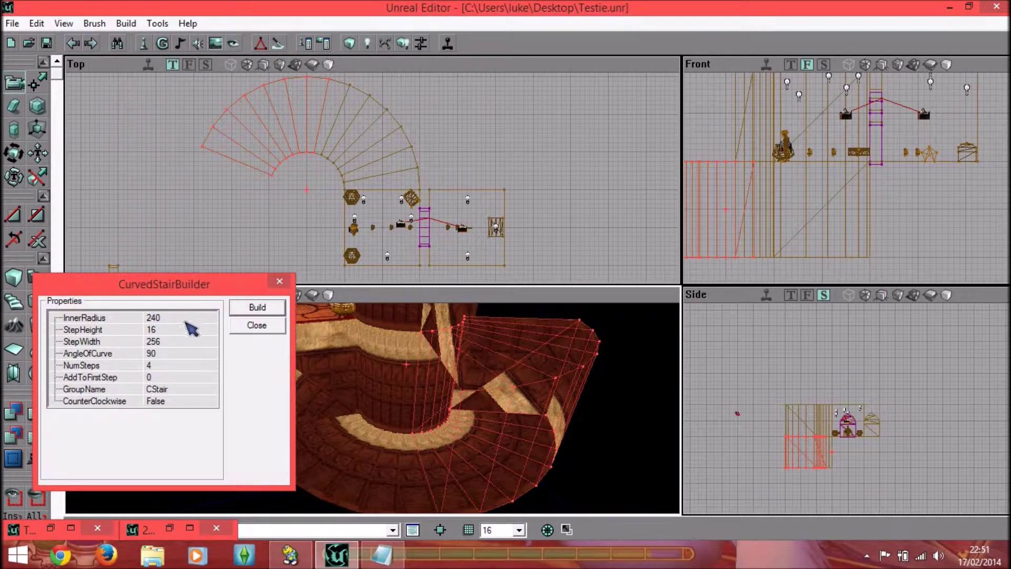
pyautogui.moveTo(943, 433); pyautogui.dragTo(954, 376)
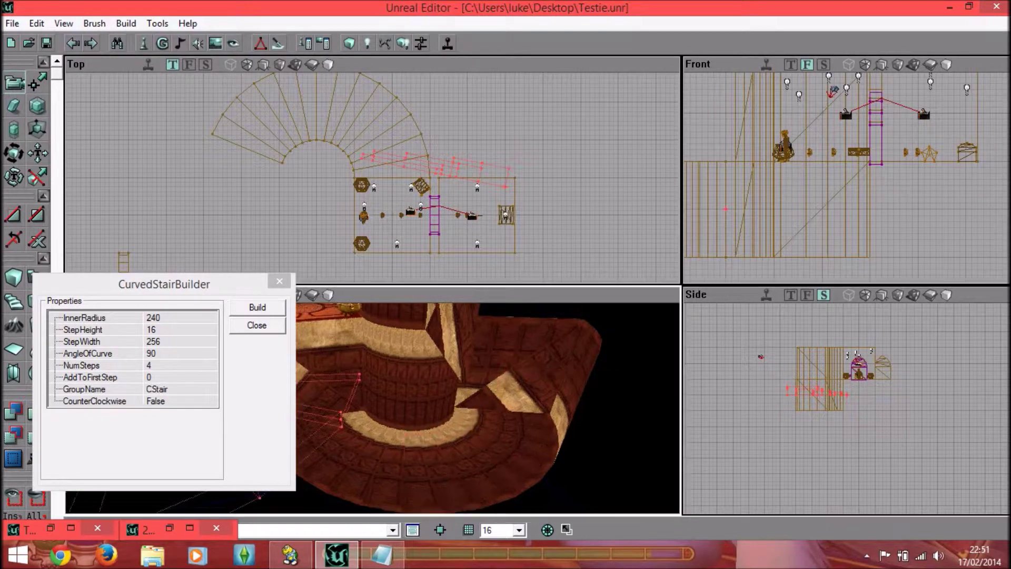
pyautogui.click(176, 365)
pyautogui.write('10')
pyautogui.click(258, 307)
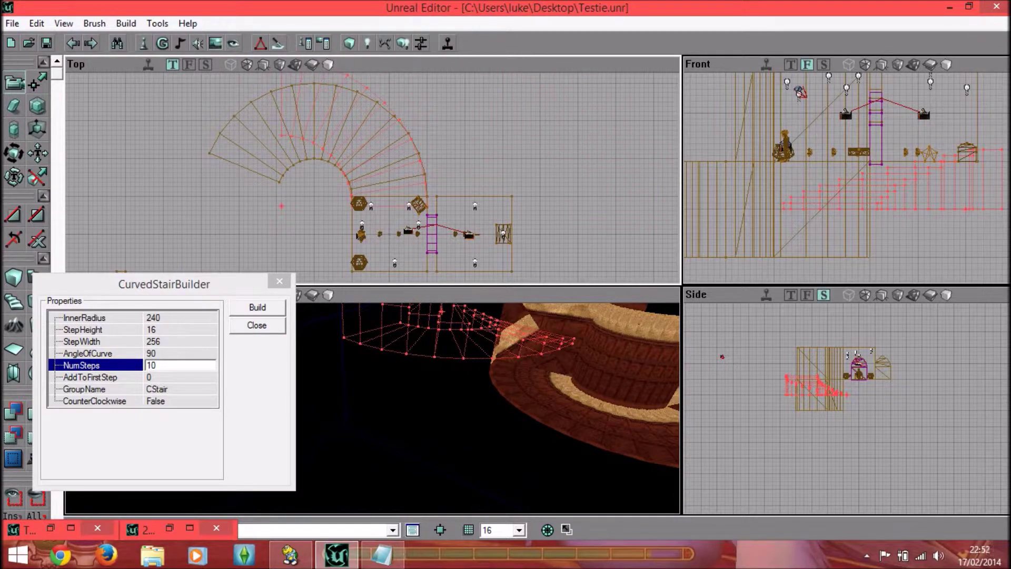
pyautogui.moveTo(474, 408); pyautogui.dragTo(474, 369)
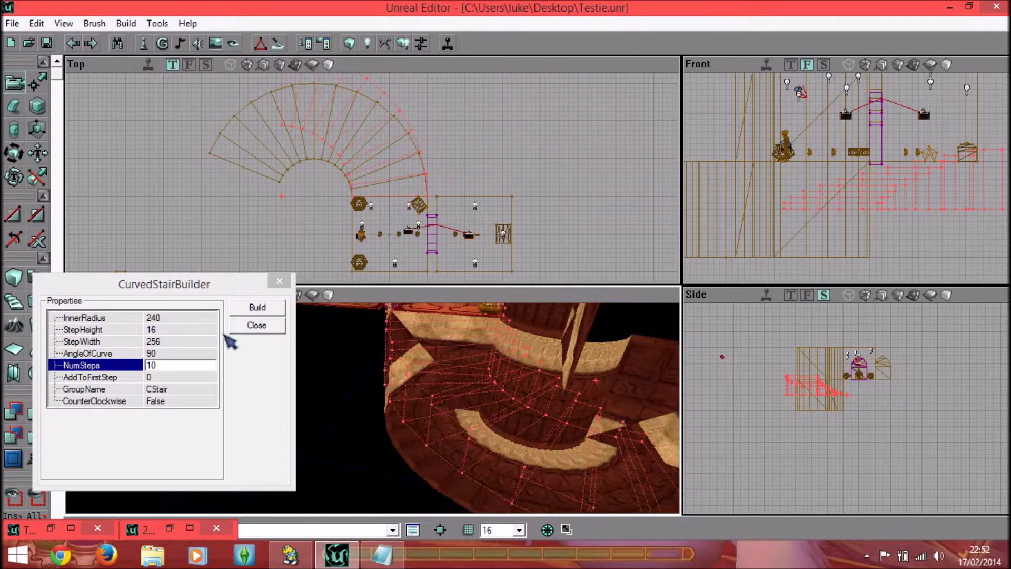
pyautogui.click(243, 352)
pyautogui.write('13')
pyautogui.click(266, 314)
pyautogui.click(154, 365)
pyautogui.press('BackSpace')
pyautogui.press('BackSpace')
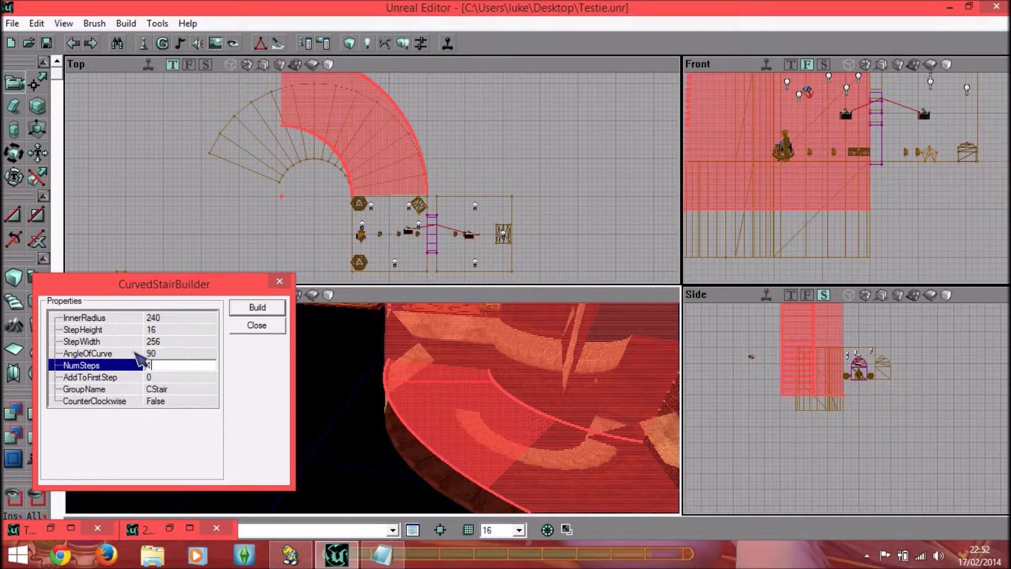
pyautogui.click(255, 311)
# Try inner radius 180, 150 and 140, settling on InnerRadius 125 and rebuilding
pyautogui.click(158, 317)
pyautogui.write('180')
pyautogui.click(249, 310)
pyautogui.click(423, 192)
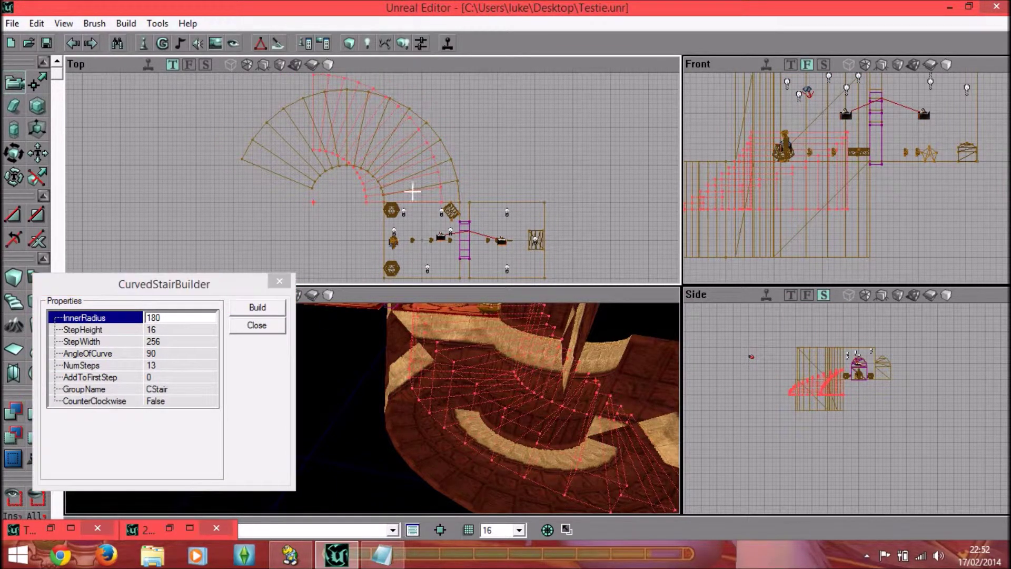
pyautogui.click(92, 318)
pyautogui.write('150')
pyautogui.click(251, 310)
pyautogui.click(288, 210)
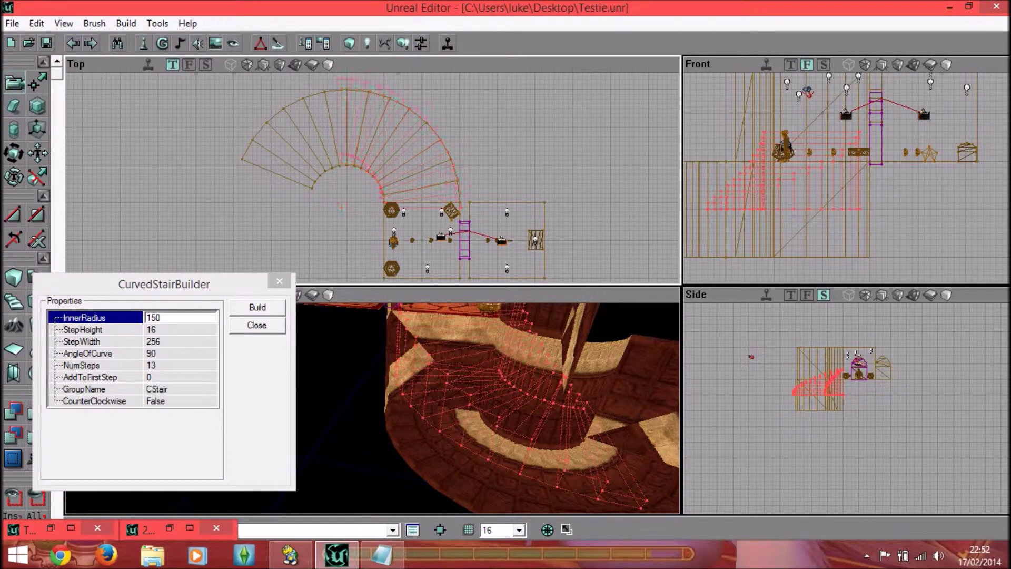
pyautogui.click(53, 374)
pyautogui.write('140')
pyautogui.click(257, 309)
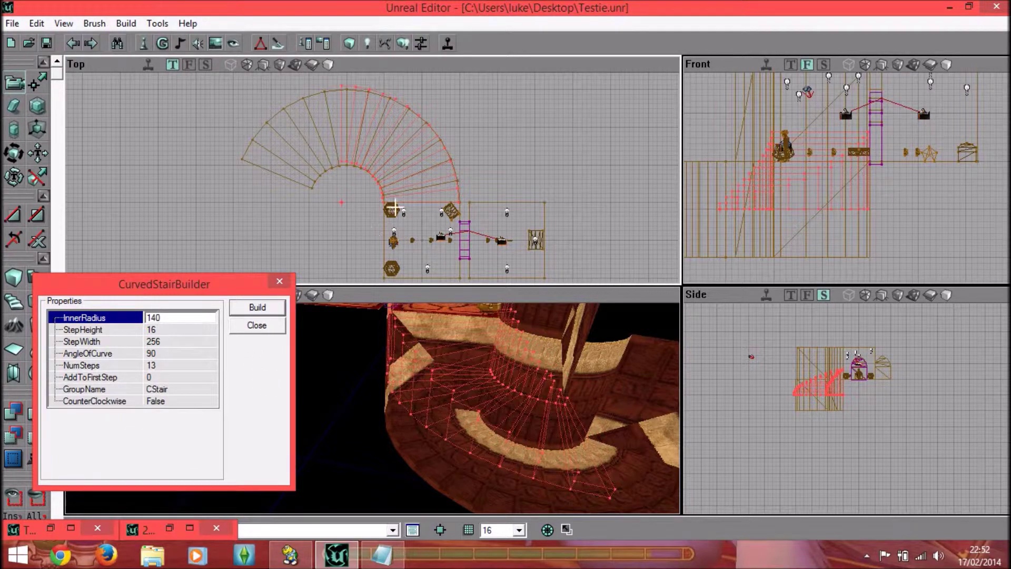
pyautogui.write('125')
pyautogui.click(256, 311)
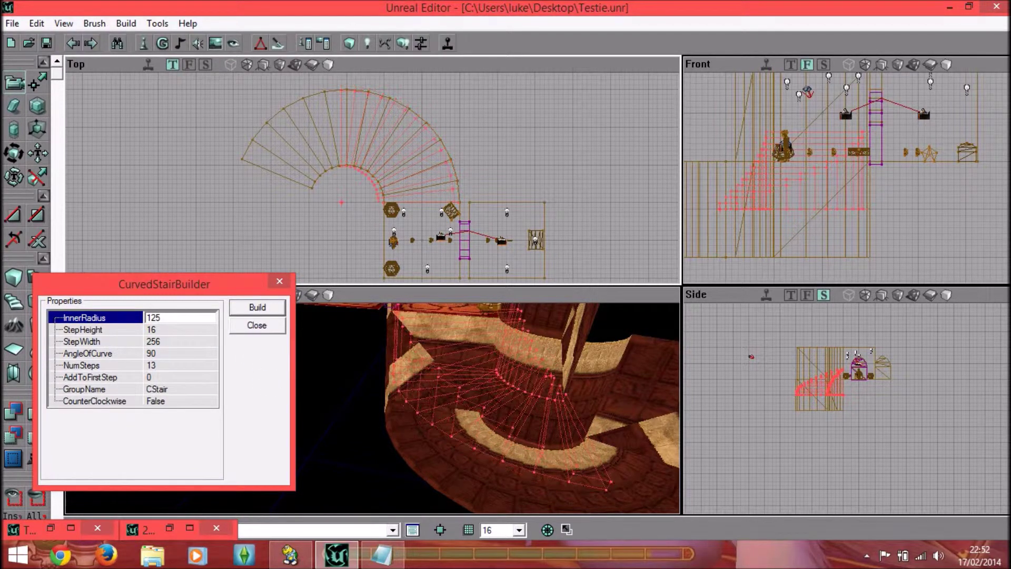
# Rebuild the stair with a 180-degree AngleOfCurve and inspect it in the viewports
pyautogui.click(167, 341)
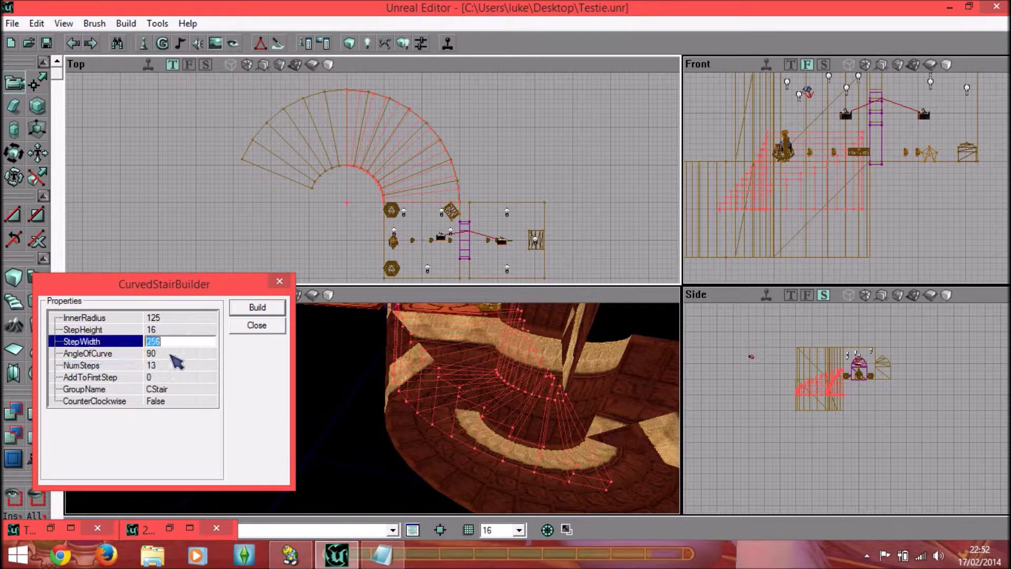
pyautogui.click(174, 353)
pyautogui.write('180')
pyautogui.click(257, 307)
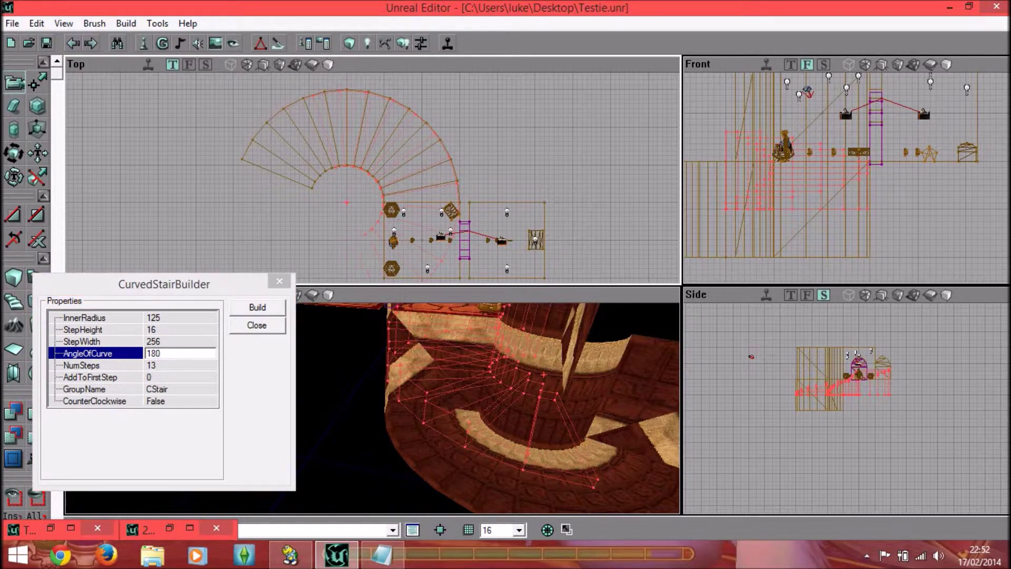
pyautogui.moveTo(474, 411); pyautogui.dragTo(500, 401)
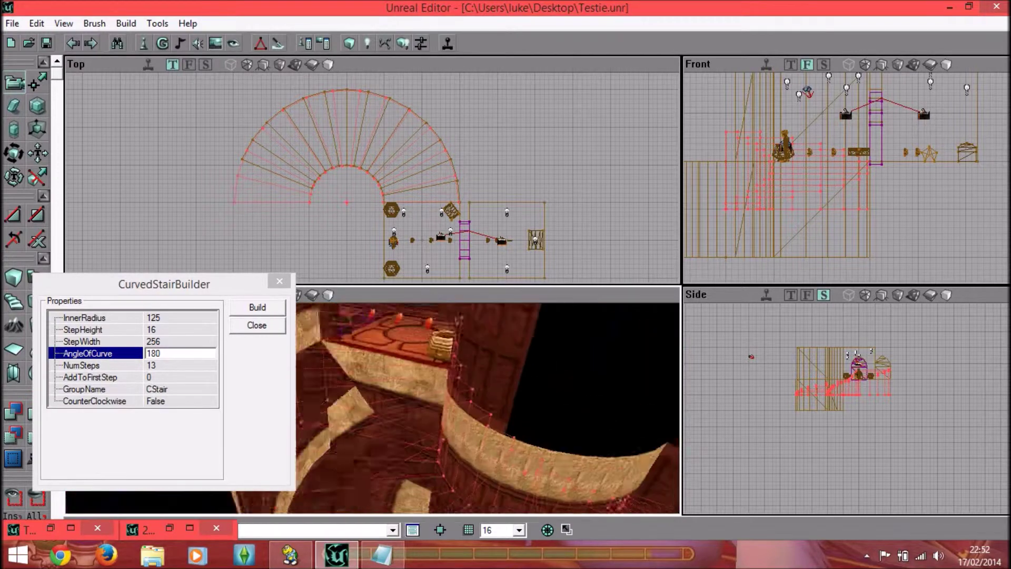
pyautogui.moveTo(822, 158); pyautogui.dragTo(850, 141)
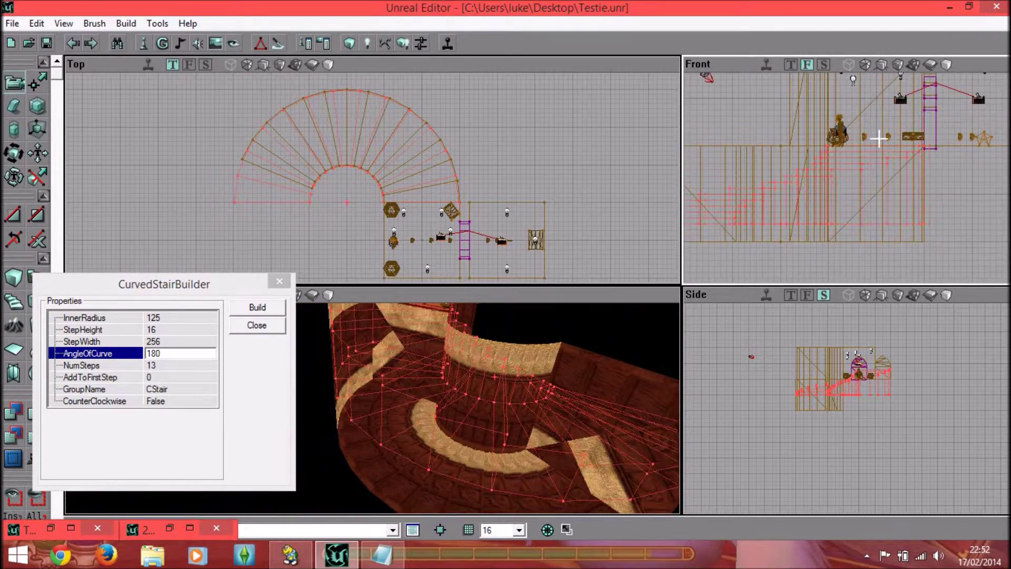
pyautogui.moveTo(534, 419); pyautogui.dragTo(505, 410)
pyautogui.click(373, 558)
pyautogui.write('If neccassery press the Add')
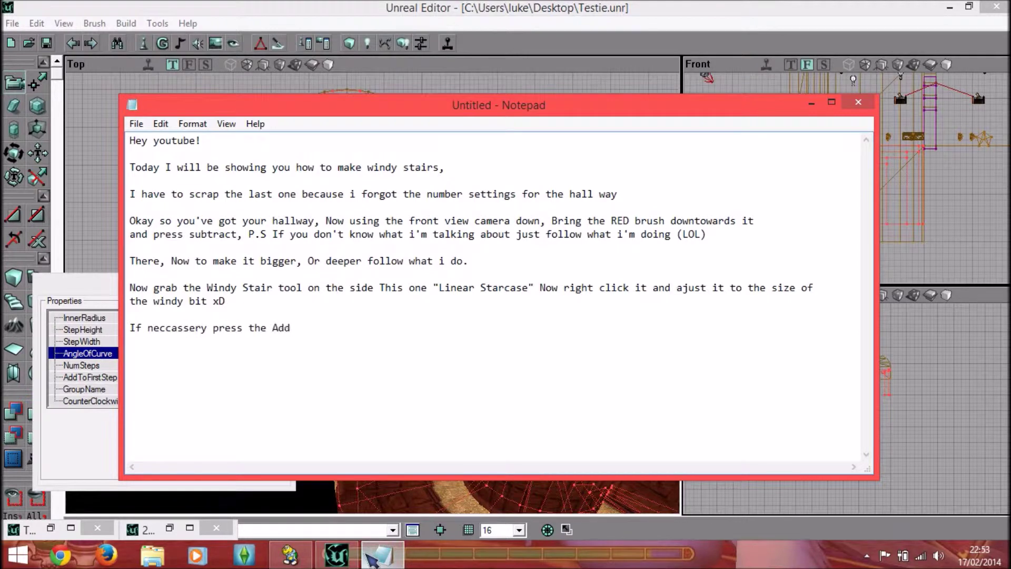
# Type the note advising pressing Add to preview and undoing the changes if it looks poor
pyautogui.write('button on')
pyautogui.write("t looks, If it's not ve")
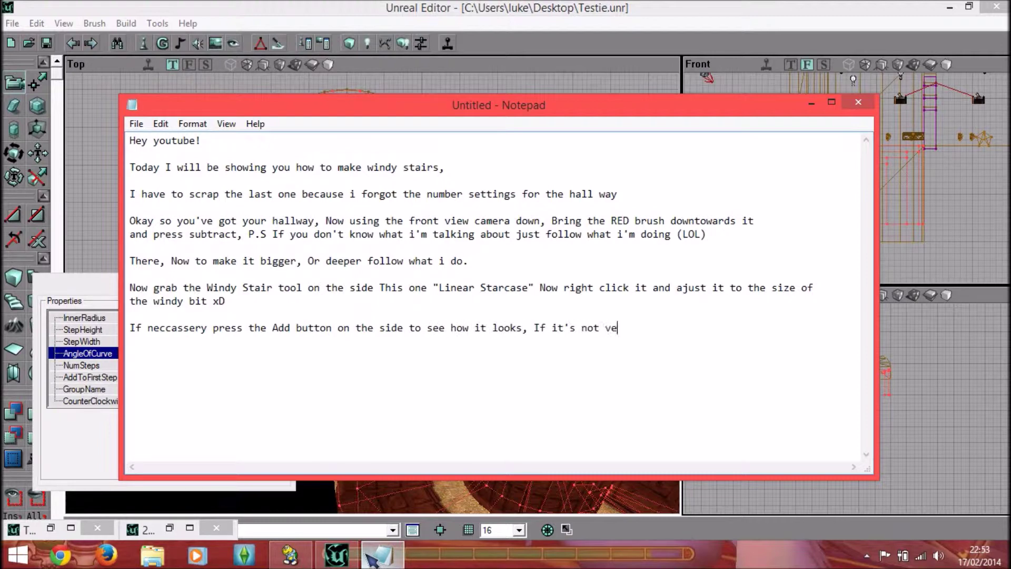
pyautogui.write(' Just undo tj')
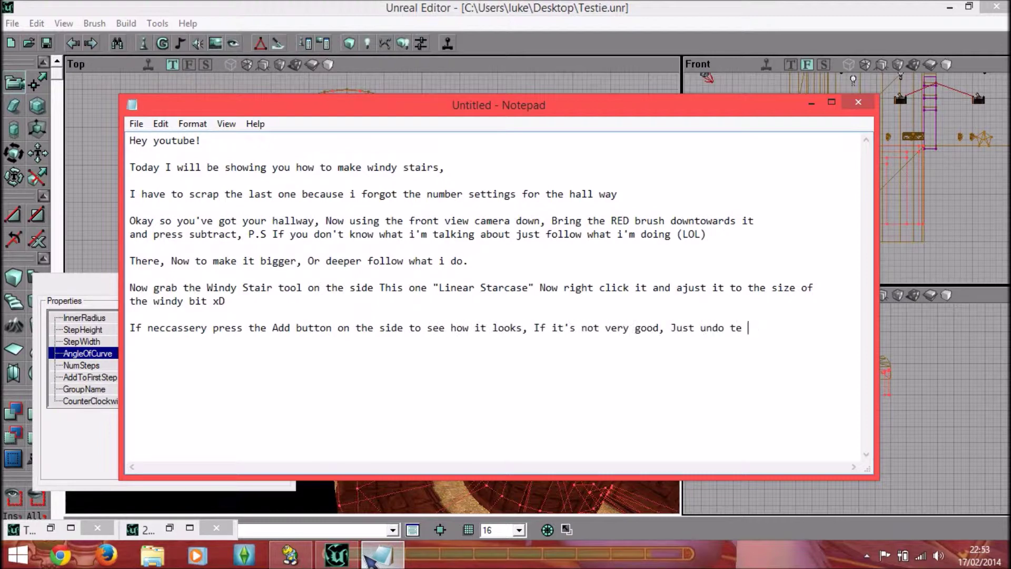
pyautogui.press('BackSpace')
pyautogui.write('he changes')
pyautogui.click(379, 556)
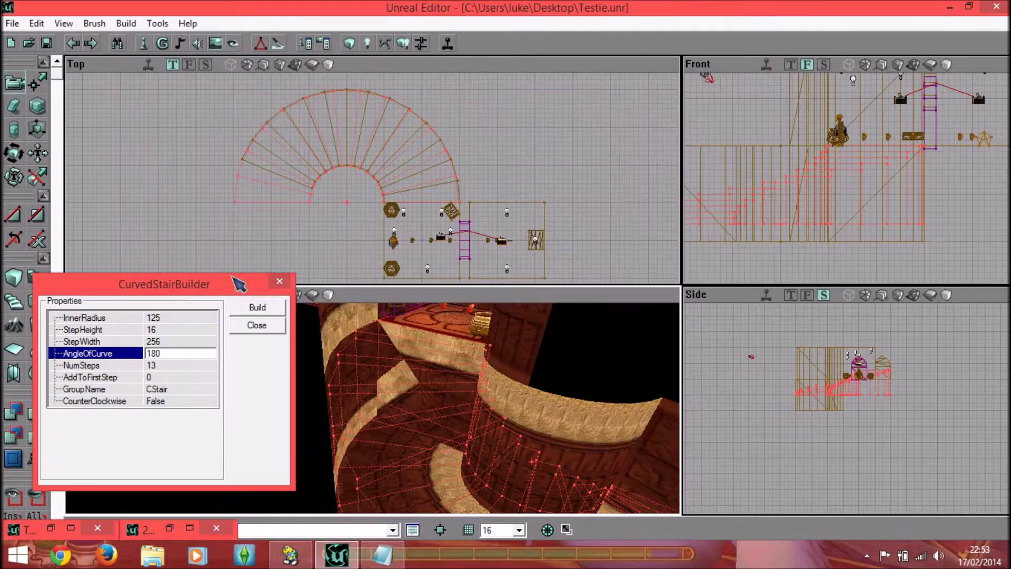
# Rebuild the curved stair brush with 13 steps after trying 12
pyautogui.moveTo(337, 251); pyautogui.dragTo(150, 143)
pyautogui.moveTo(422, 410); pyautogui.dragTo(422, 348)
pyautogui.click(202, 223)
pyautogui.write('12')
pyautogui.click(274, 171)
pyautogui.click(202, 223)
pyautogui.write('13')
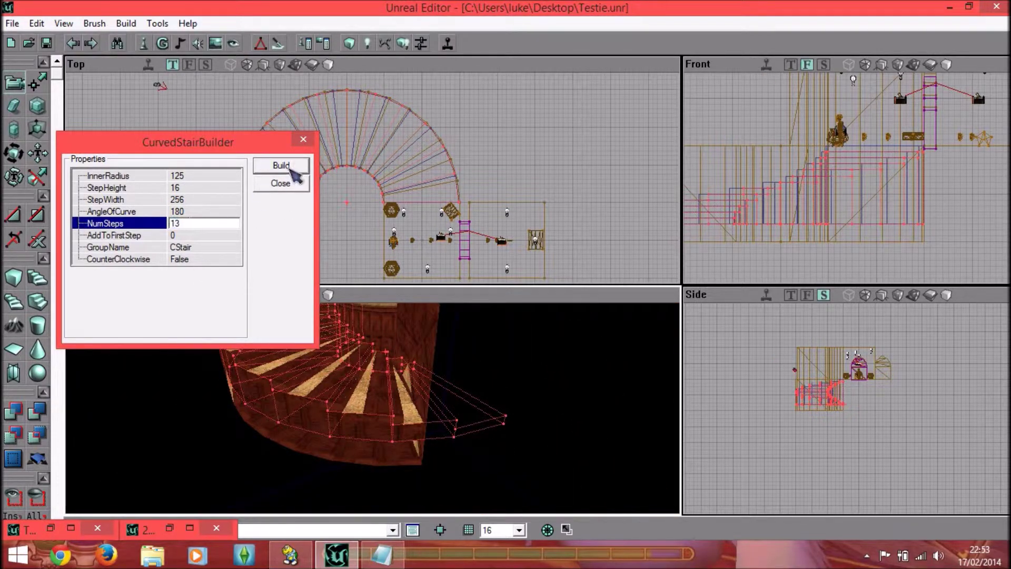
pyautogui.click(279, 166)
# Try a 170° AngleOfCurve, then rebuild the stair with a 160° curve
pyautogui.moveTo(406, 372); pyautogui.dragTo(406, 358)
pyautogui.click(211, 212)
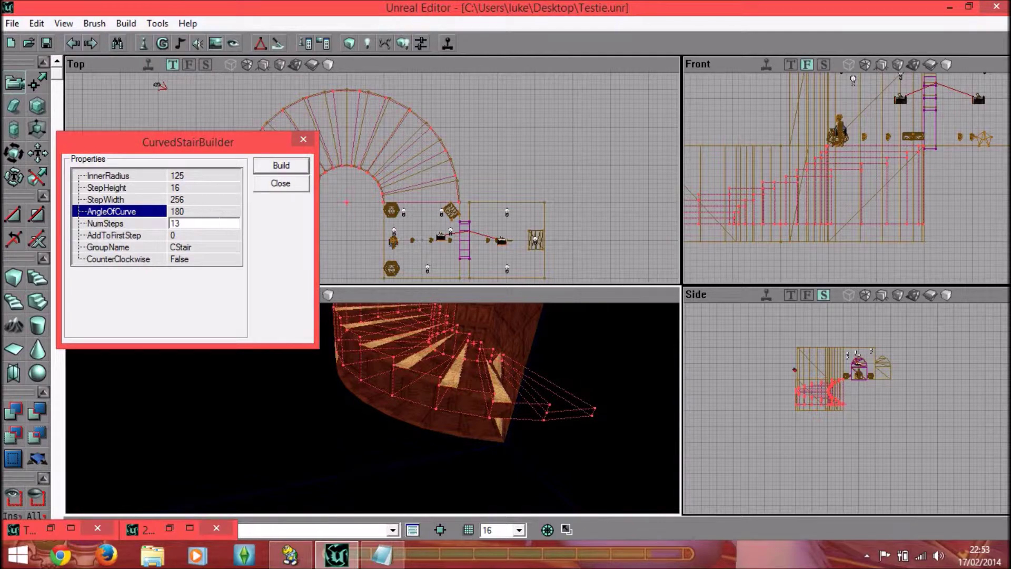
pyautogui.write('170')
pyautogui.click(282, 173)
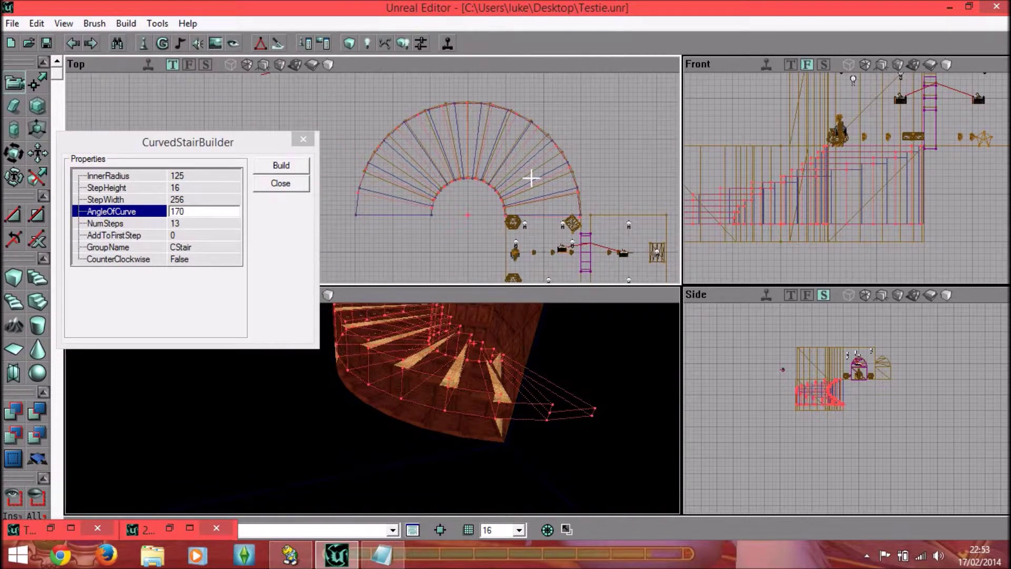
pyautogui.moveTo(406, 372); pyautogui.dragTo(403, 375)
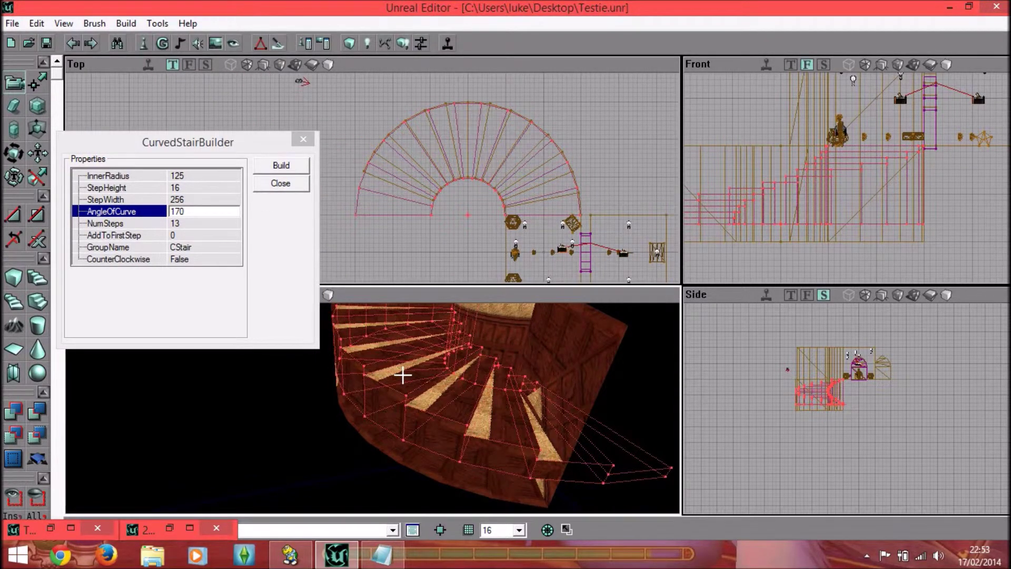
pyautogui.click(281, 164)
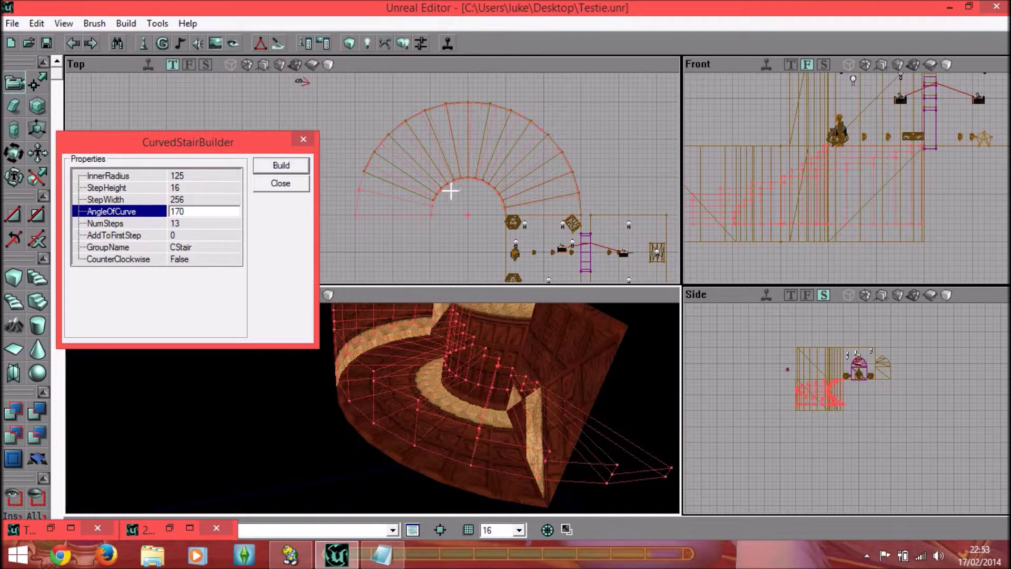
pyautogui.click(221, 211)
pyautogui.write('160')
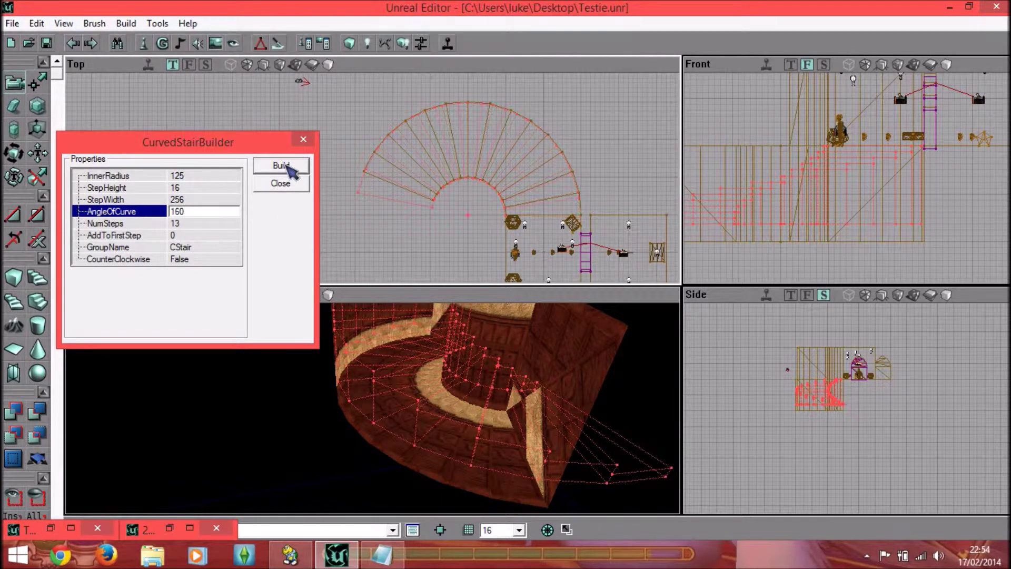
pyautogui.click(286, 165)
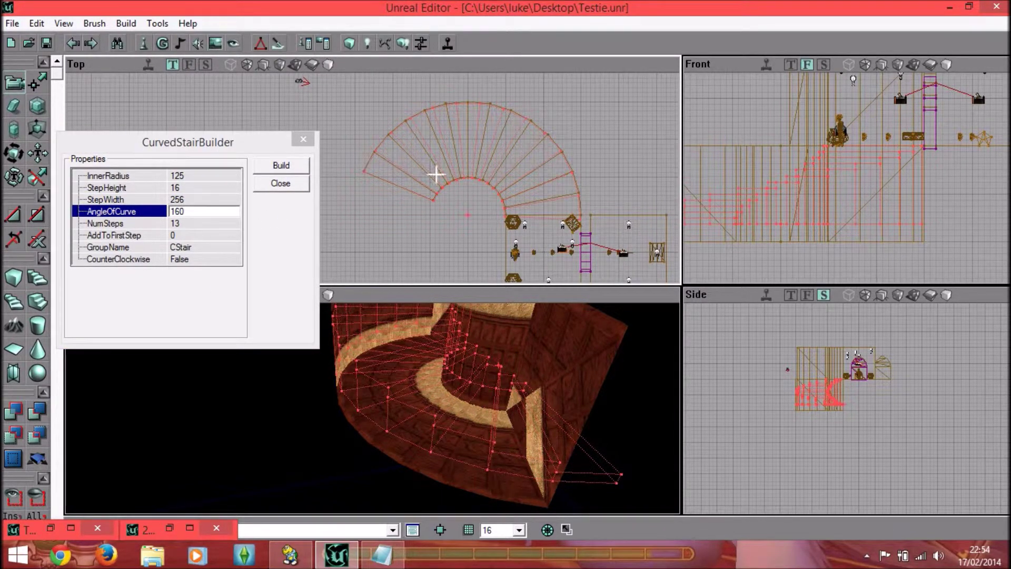
# Close the stair builder and add the stair brush into the hallway
pyautogui.click(281, 183)
pyautogui.click(14, 411)
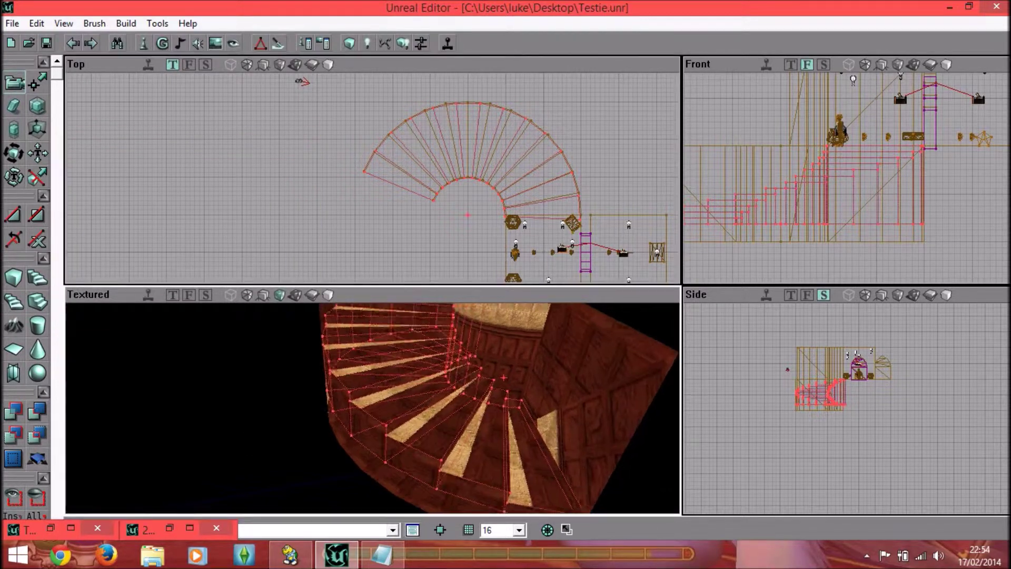
pyautogui.moveTo(429, 451); pyautogui.dragTo(429, 452)
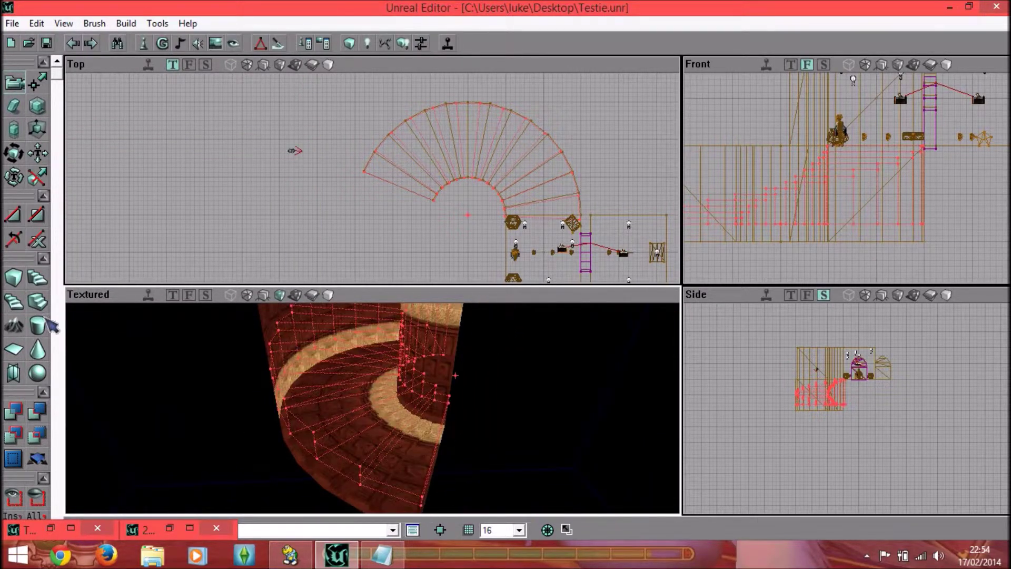
# Set the Curved Stair builder's AngleOfCurve to 150
pyautogui.rightClick(40, 279)
pyautogui.click(203, 211)
pyautogui.write('150')
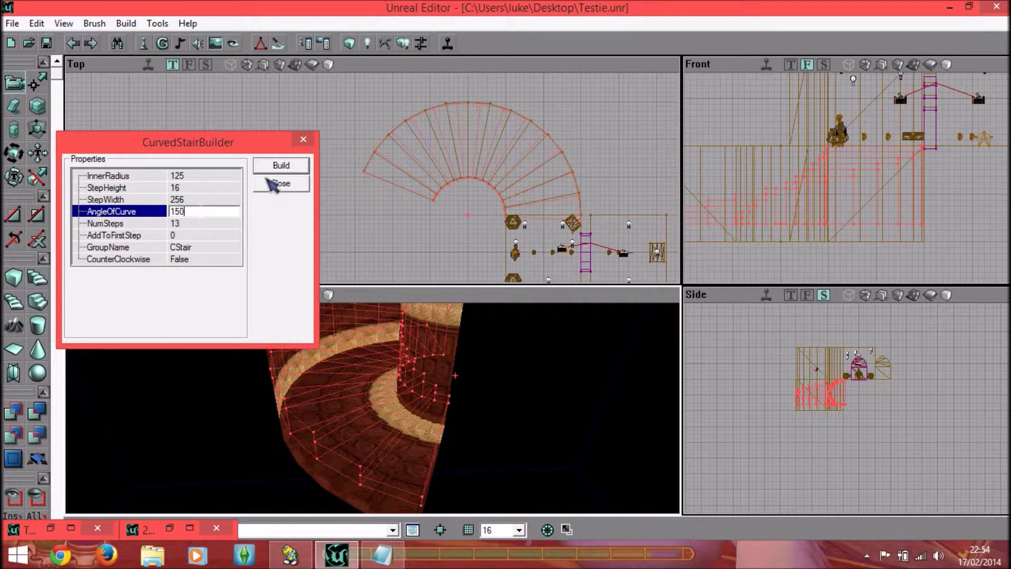
pyautogui.click(488, 158)
pyautogui.moveTo(401, 411); pyautogui.dragTo(406, 411)
pyautogui.moveTo(319, 432); pyautogui.dragTo(319, 432)
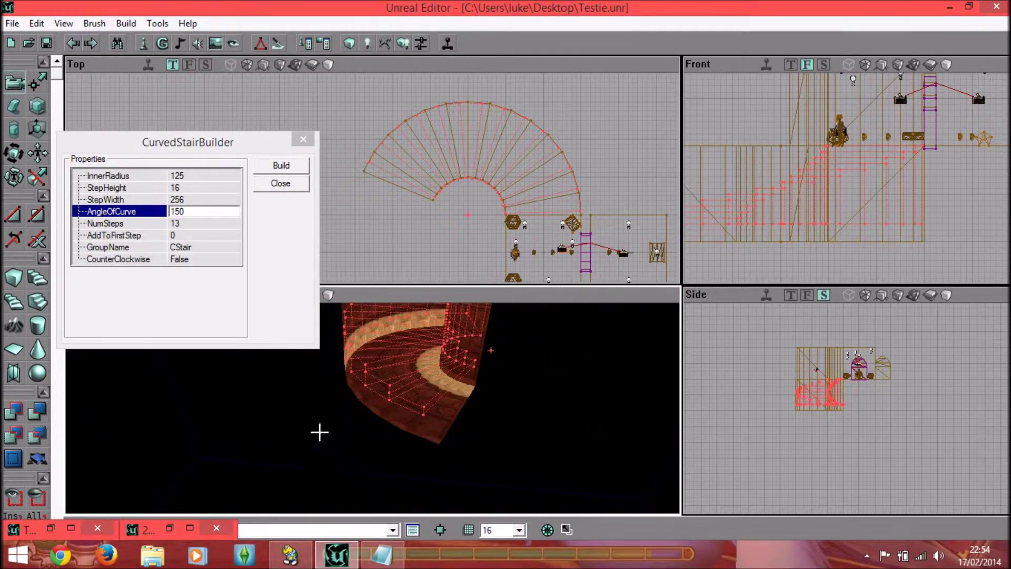
# Try inner radius 120 and then 170, rebuilding the stair each time
pyautogui.click(214, 189)
pyautogui.click(216, 176)
pyautogui.write('1')
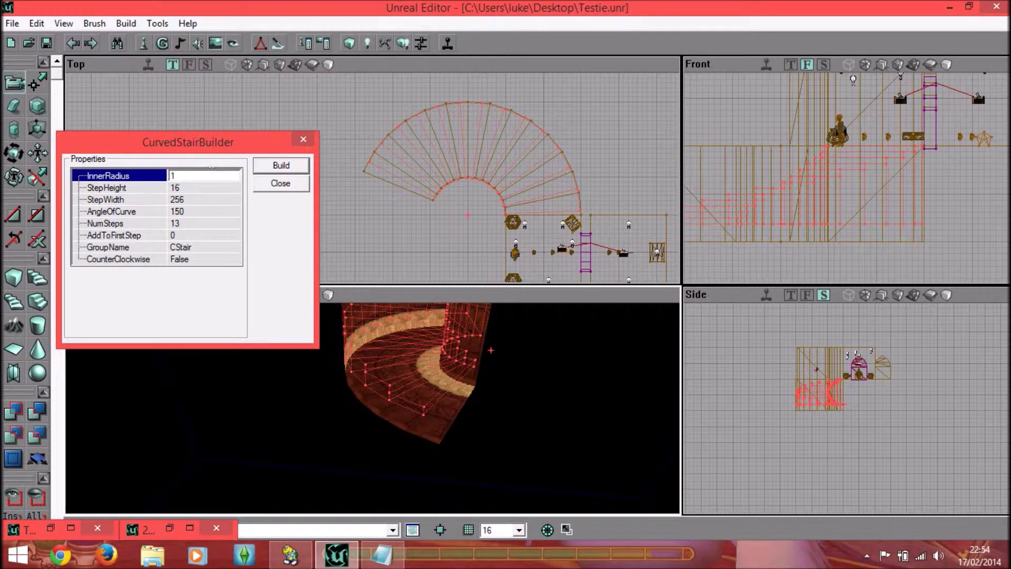
pyautogui.click(279, 166)
pyautogui.click(461, 192)
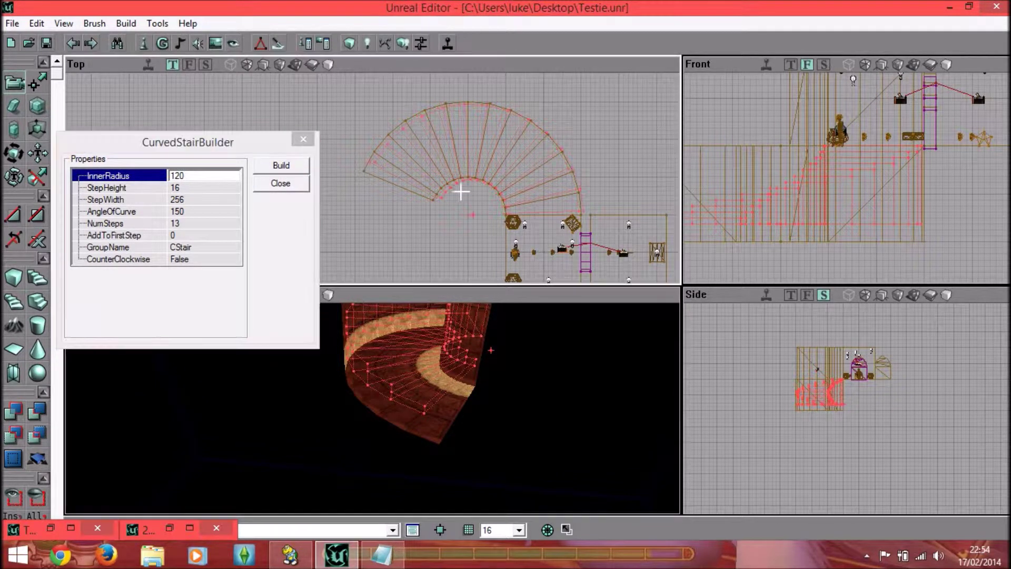
pyautogui.click(271, 177)
pyautogui.write('170')
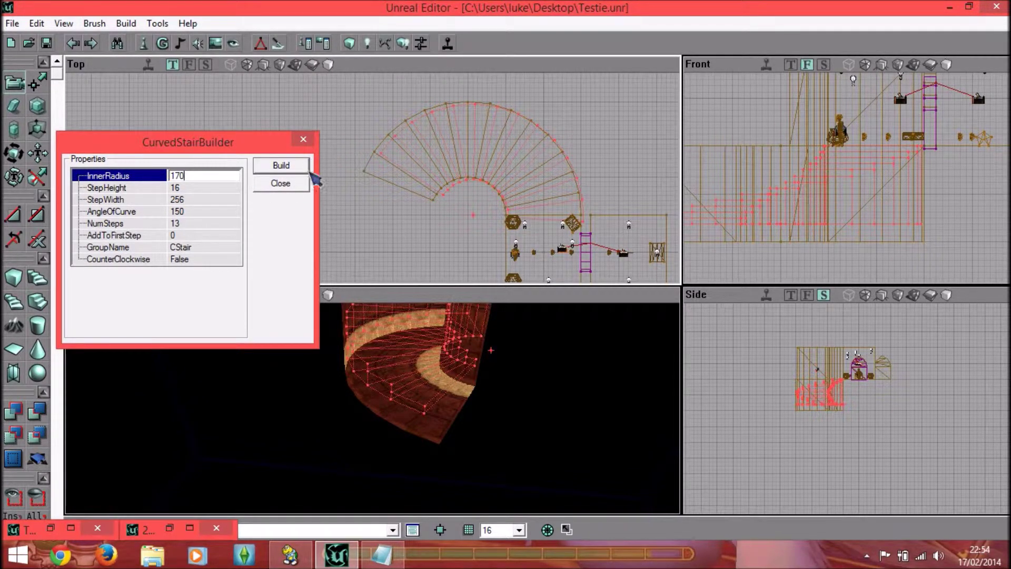
pyautogui.click(281, 165)
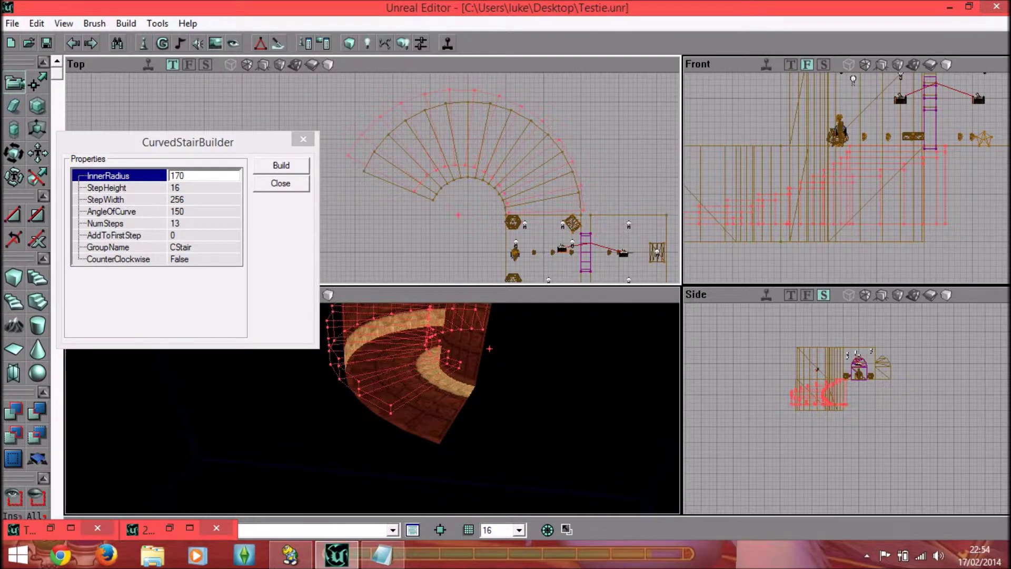
# Settle on inner radius 125, rebuild, and check the stair brush in 3D
pyautogui.click(284, 210)
pyautogui.write('125')
pyautogui.click(280, 168)
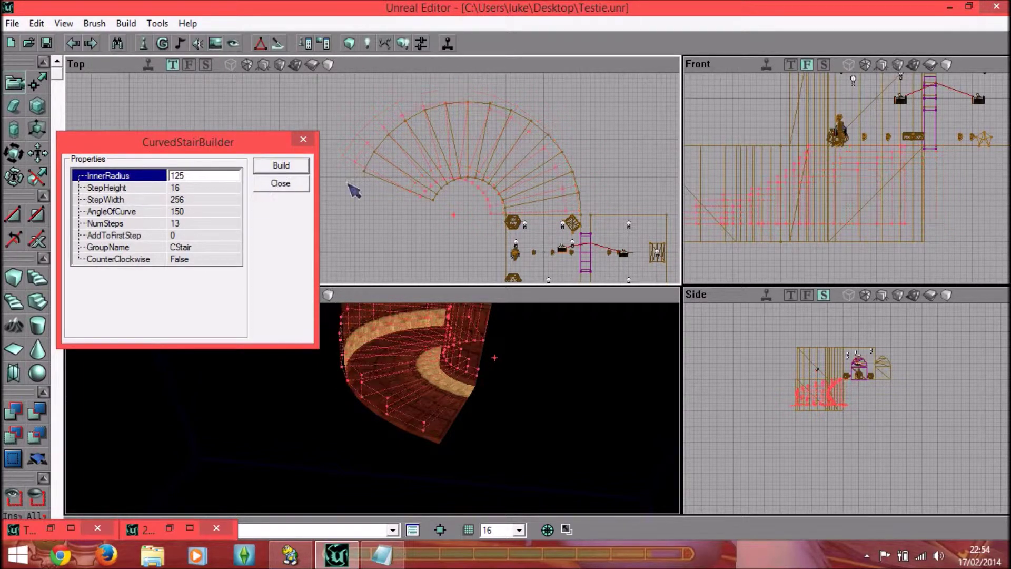
pyautogui.click(427, 185)
pyautogui.moveTo(494, 357)
pyautogui.mouseDown()
pyautogui.moveTo(490, 317)
pyautogui.moveTo(339, 395)
pyautogui.mouseUp()
pyautogui.moveTo(838, 205); pyautogui.dragTo(842, 216)
pyautogui.hotkey('alt', 'Tab')
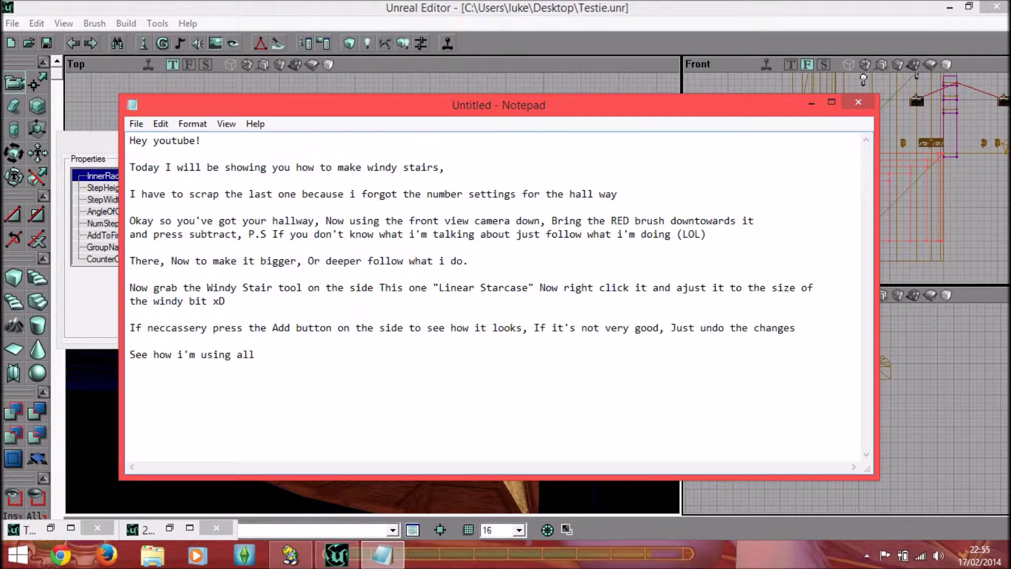
# Add note lines about using all camera sides to position it and that good positioning matters
pyautogui.press('BackSpace')
pyautogui.write('mera sides to position it?')
pyautogui.press('Return')
pyautogui.write("It's")
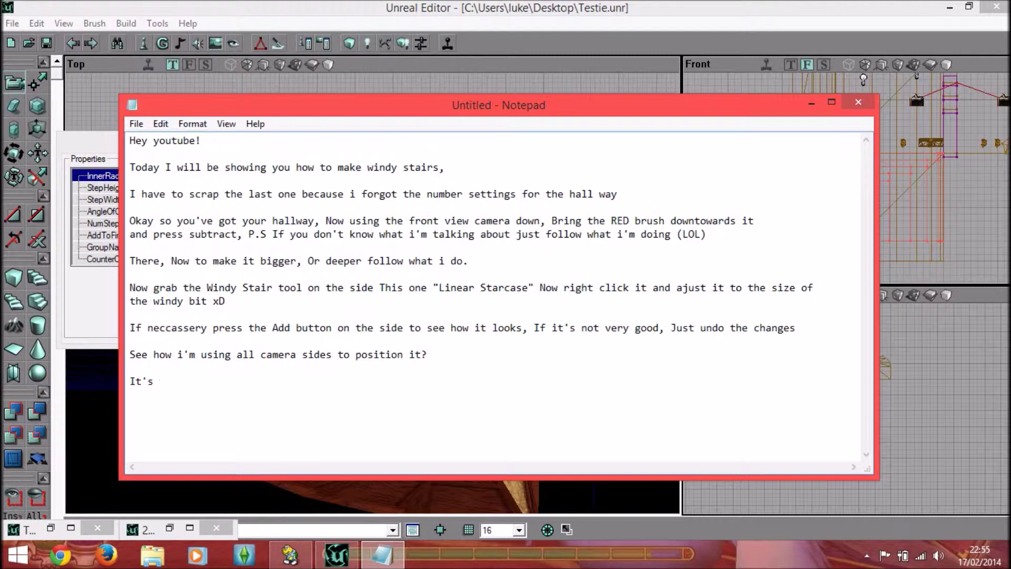
pyautogui.write(" very important it's in a good potio")
pyautogui.press('BackSpace')
pyautogui.press('BackSpace')
pyautogui.press('BackSpace')
pyautogui.write('soti')
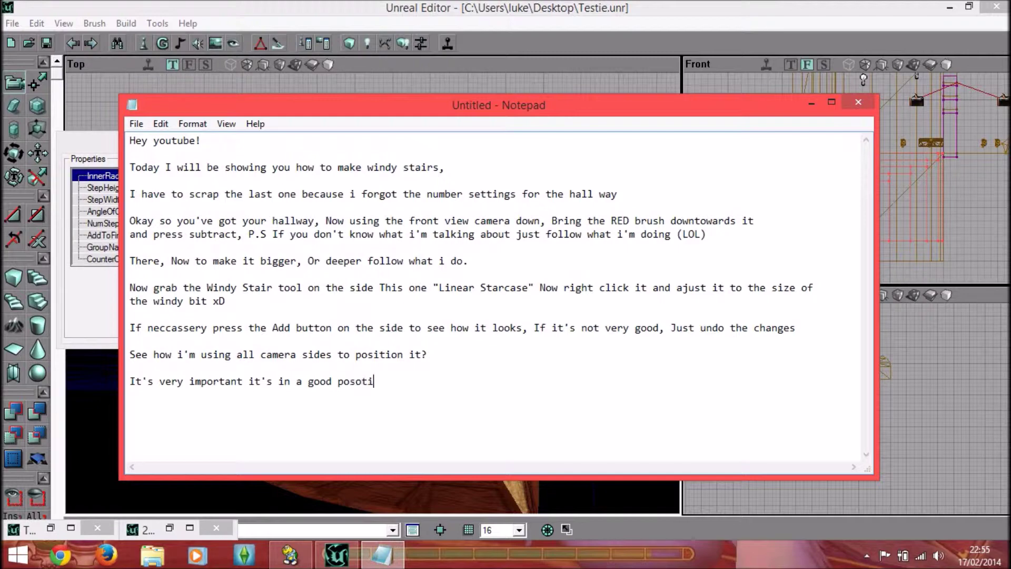
pyautogui.write('tion! :')
pyautogui.click(387, 11)
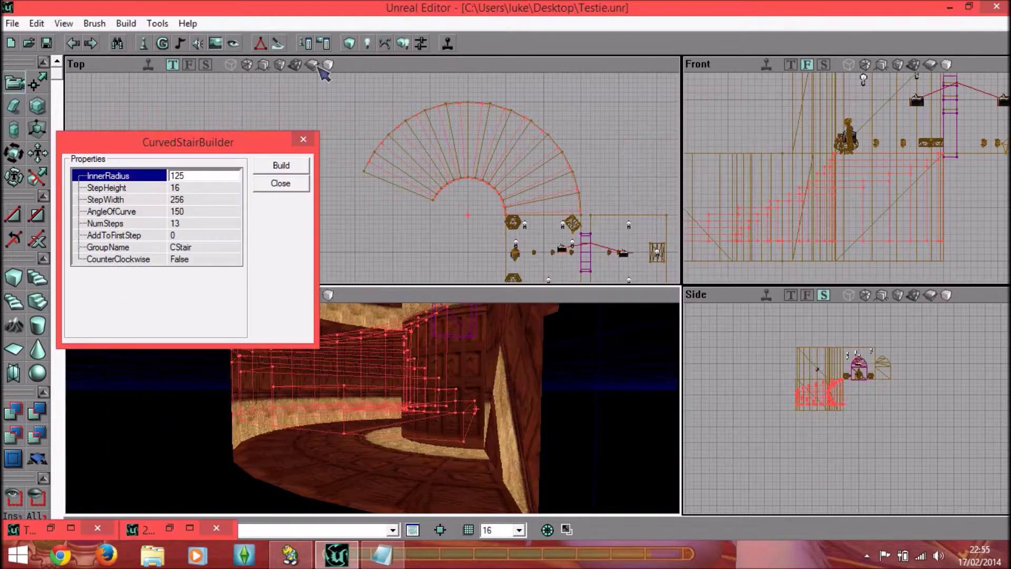
# Rebuild the curved stair brush with NumSteps 14, then 15
pyautogui.click(105, 224)
pyautogui.write('14')
pyautogui.press('Return')
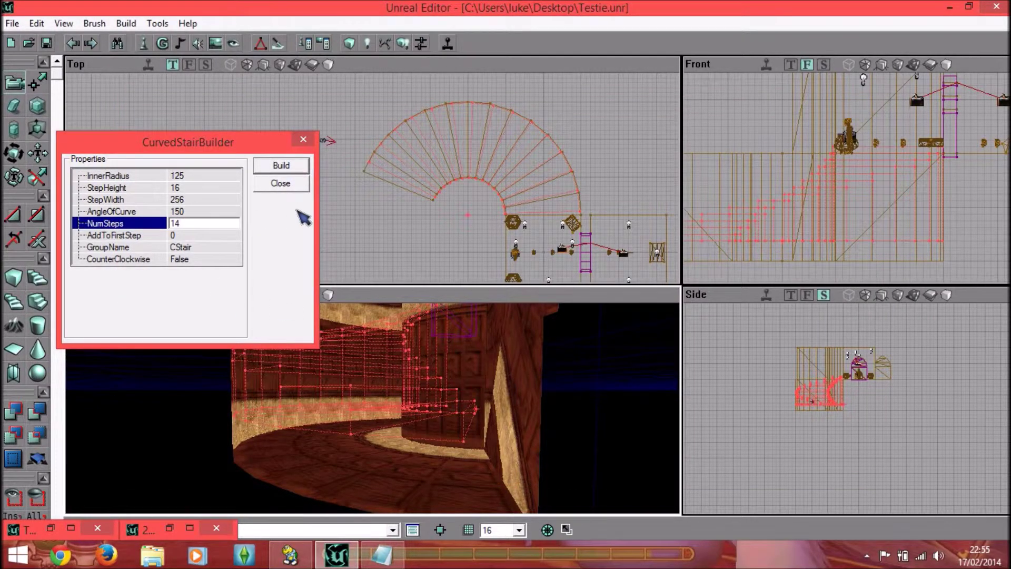
pyautogui.click(132, 222)
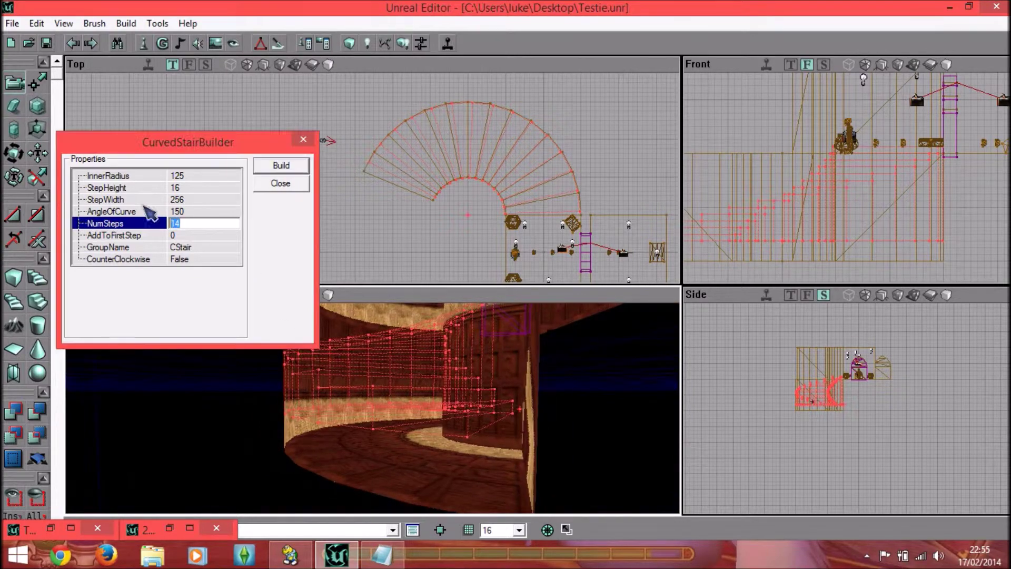
pyautogui.write('1315')
pyautogui.click(281, 165)
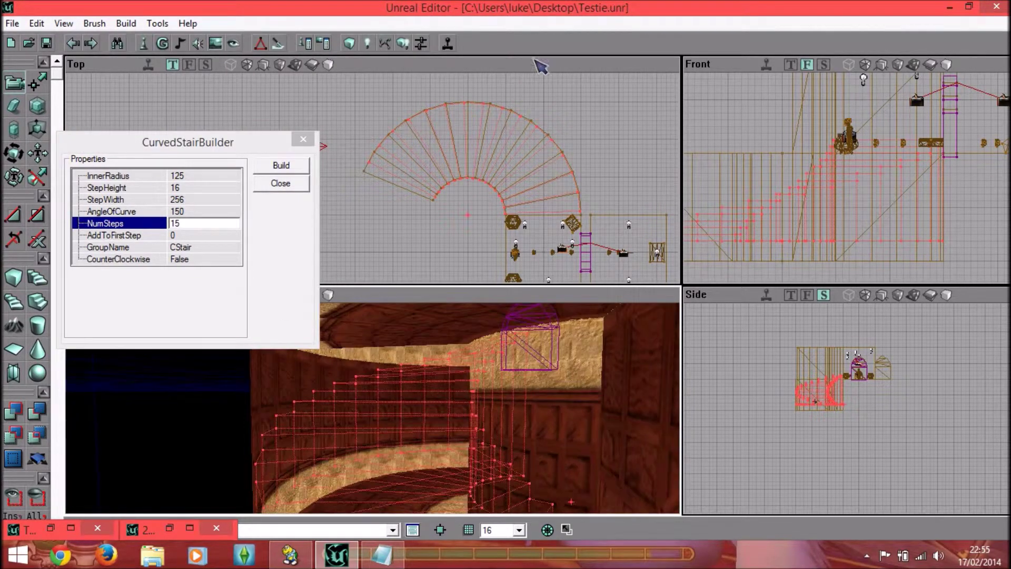
# Set NumSteps to 16, rebuild, and orbit the 3D view down over the stairs
pyautogui.click(237, 206)
pyautogui.moveTo(421, 400); pyautogui.dragTo(447, 369)
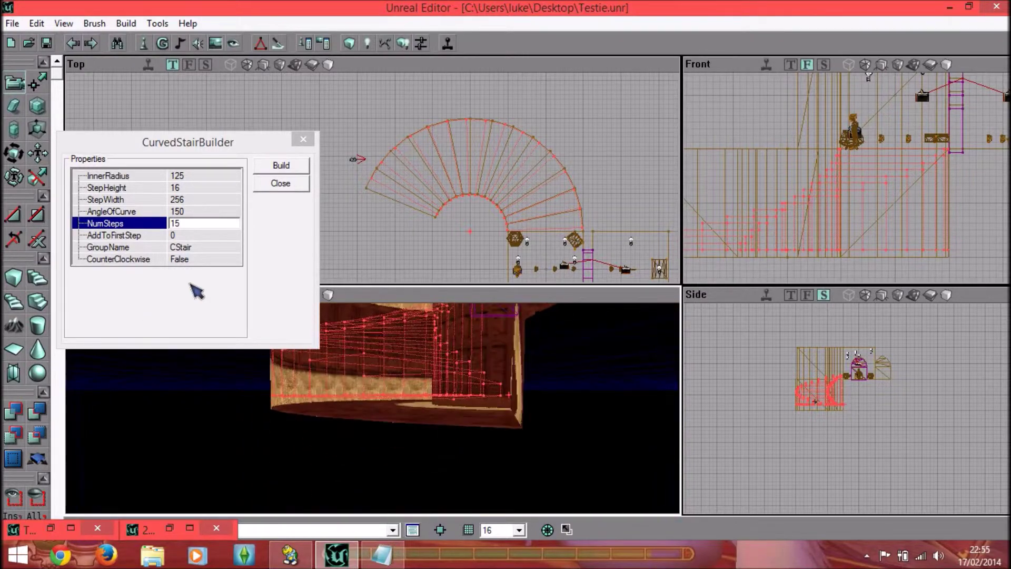
pyautogui.click(203, 223)
pyautogui.press('BackSpace')
pyautogui.write('6')
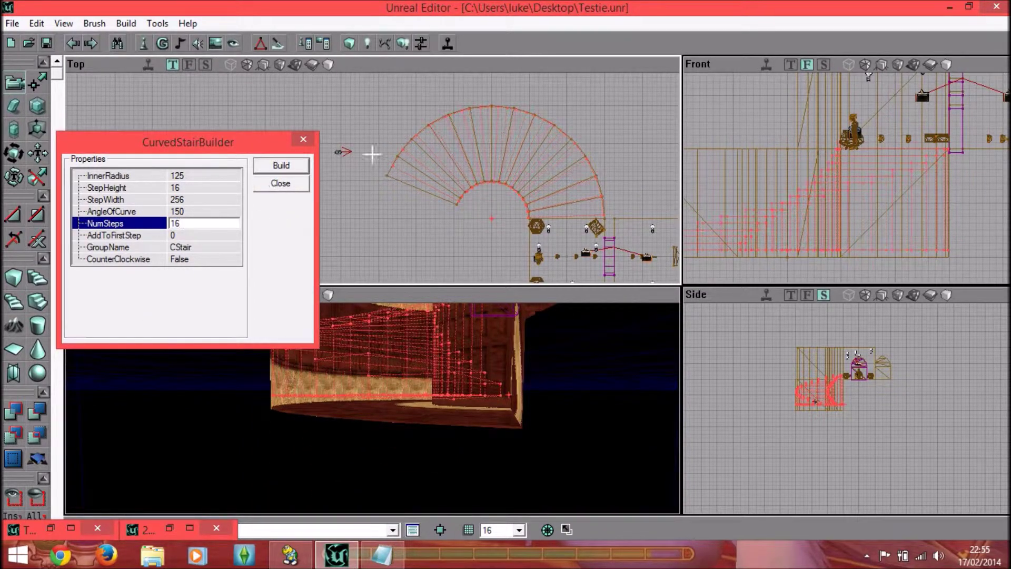
pyautogui.click(372, 153)
pyautogui.moveTo(444, 423); pyautogui.dragTo(400, 405)
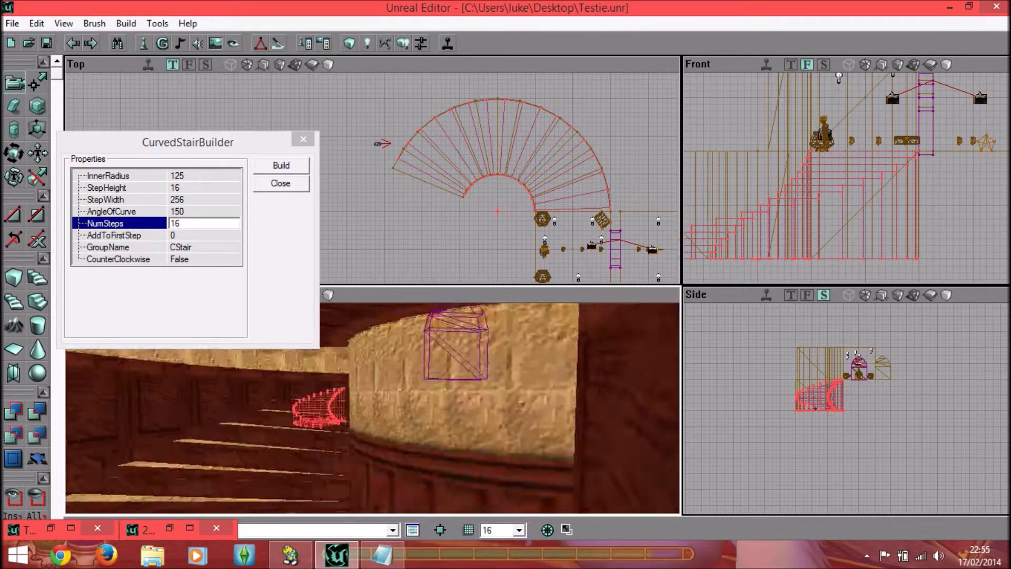
pyautogui.moveTo(401, 406); pyautogui.dragTo(400, 432, button='right')
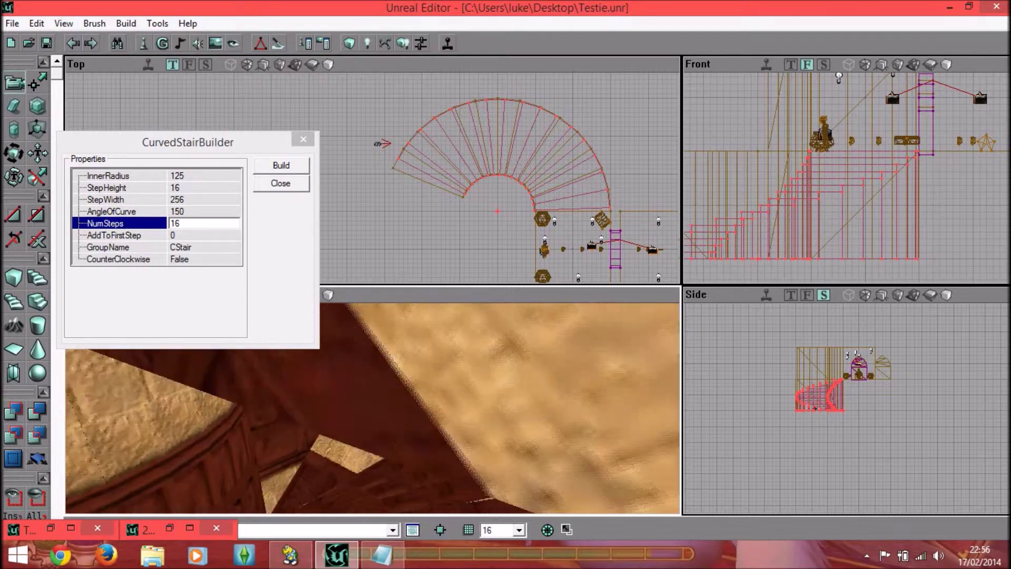
# Add a note: 'Perfect, press Build All at the top and save, then test it.'
pyautogui.click(382, 554)
pyautogui.write('PEr')
pyautogui.press('BackSpace')
pyautogui.press('BackSpace')
pyautogui.write("erfect,ress build all at the top and save, Then test if tit's in t!")
pyautogui.click(421, 9)
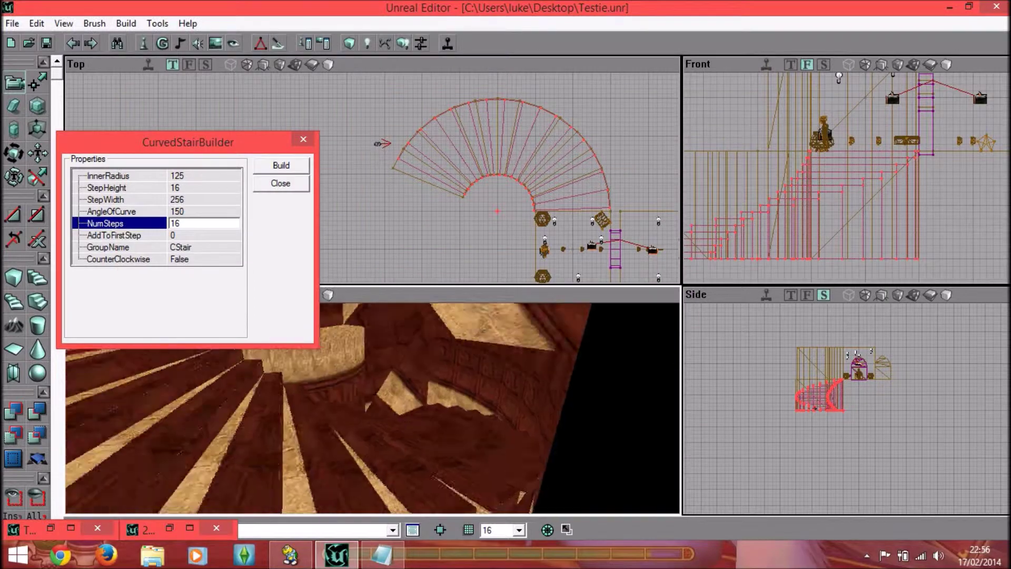
pyautogui.click(369, 561)
pyautogui.press('Return')
pyautogui.press('Return')
pyautogui.write('Th')
pyautogui.click(371, 560)
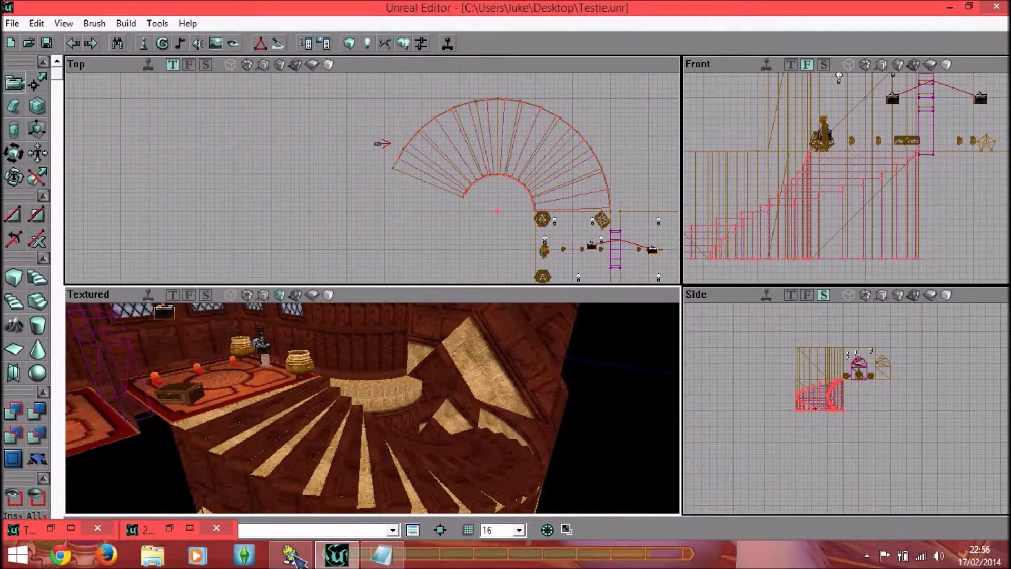
# Confirm the shape's revolve settings in the 2D shape editor and rotate the builder brush upright
pyautogui.click(169, 528)
pyautogui.click(953, 51)
pyautogui.click(543, 271)
pyautogui.click(947, 12)
pyautogui.scroll(-5, 492, 203)
pyautogui.scroll(3, 339, 146)
pyautogui.scroll(2, 338, 146)
pyautogui.keyDown('ctrl'); pyautogui.moveTo(864, 417); pyautogui.dragTo(827, 421, button='right'); pyautogui.keyUp('ctrl')
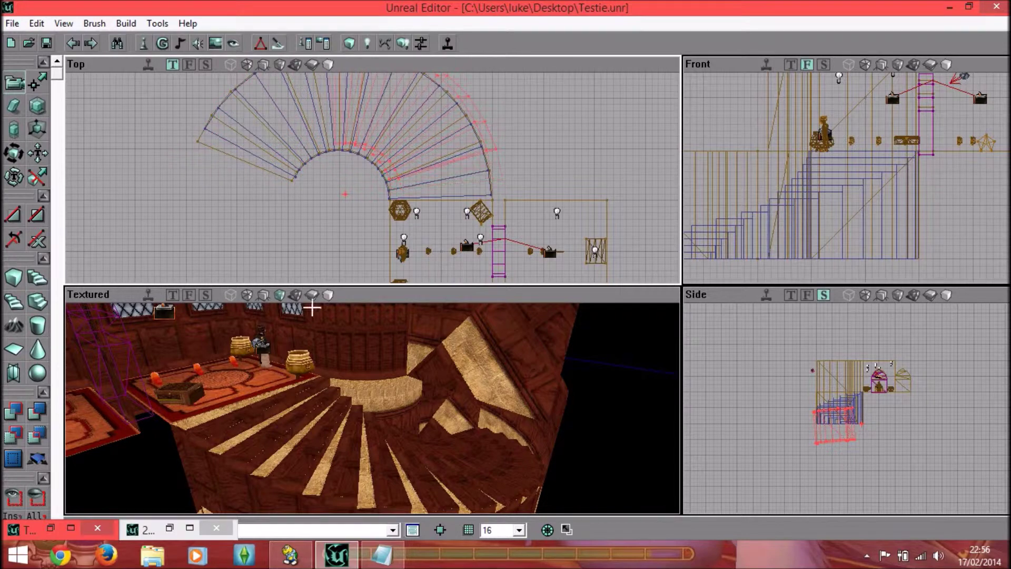
# Align the red brush with the staircase and raise it along the stairs
pyautogui.moveTo(312, 308); pyautogui.dragTo(312, 338)
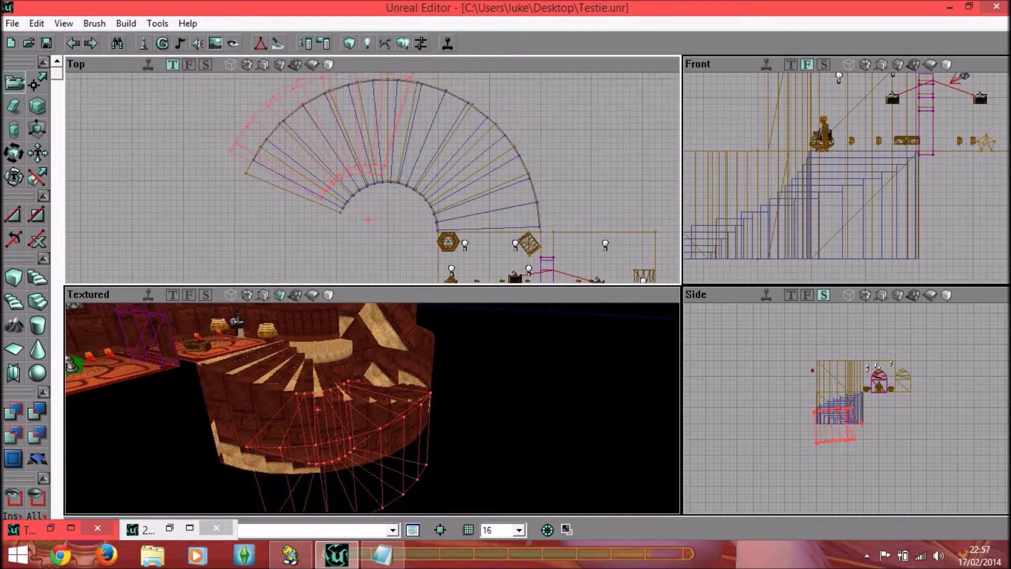
pyautogui.rightClick(814, 393)
pyautogui.scroll(2, 813, 393)
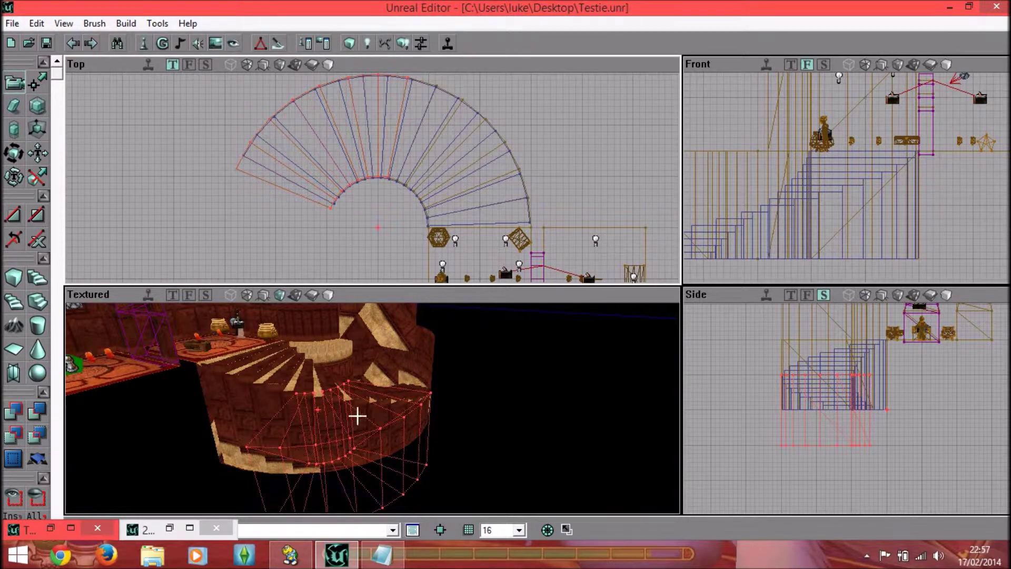
pyautogui.moveTo(357, 416); pyautogui.dragTo(337, 416)
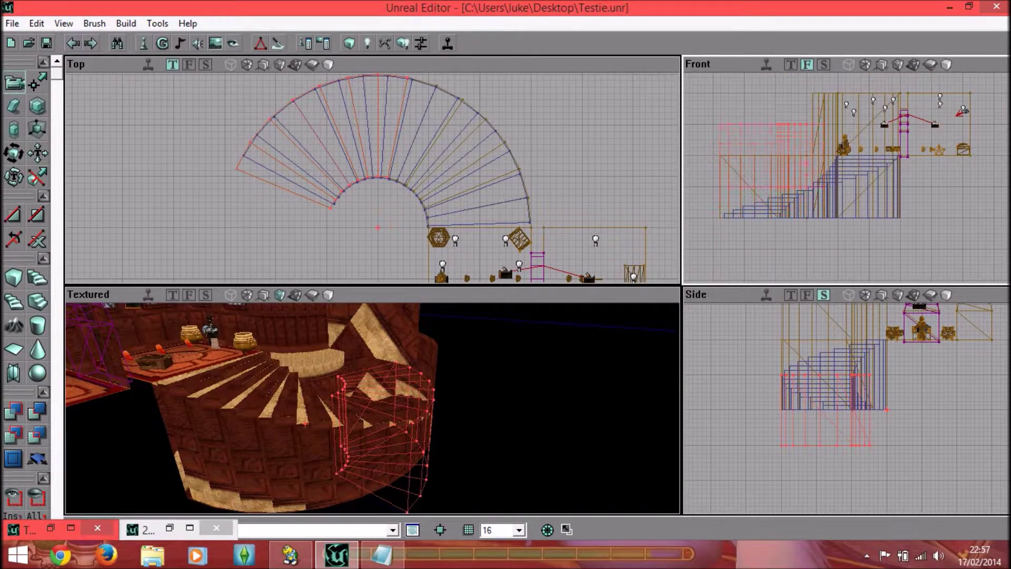
pyautogui.moveTo(337, 416); pyautogui.dragTo(338, 401)
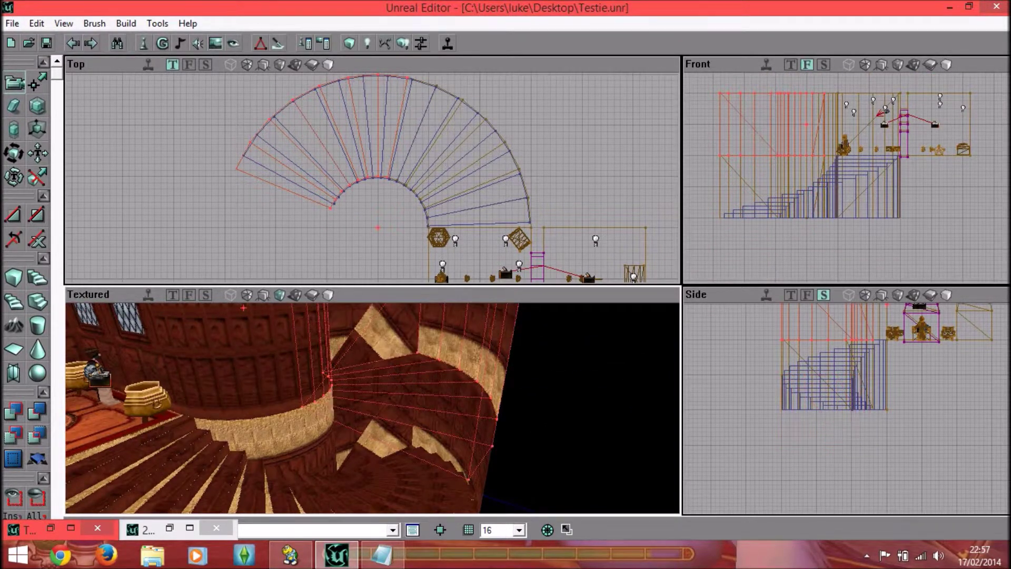
pyautogui.hotkey('alt', 'Tab')
# Add note lines on the true architecture possible in Unreal Editor and windows around the curves
pyautogui.press('Return')
pyautogui.write('There')
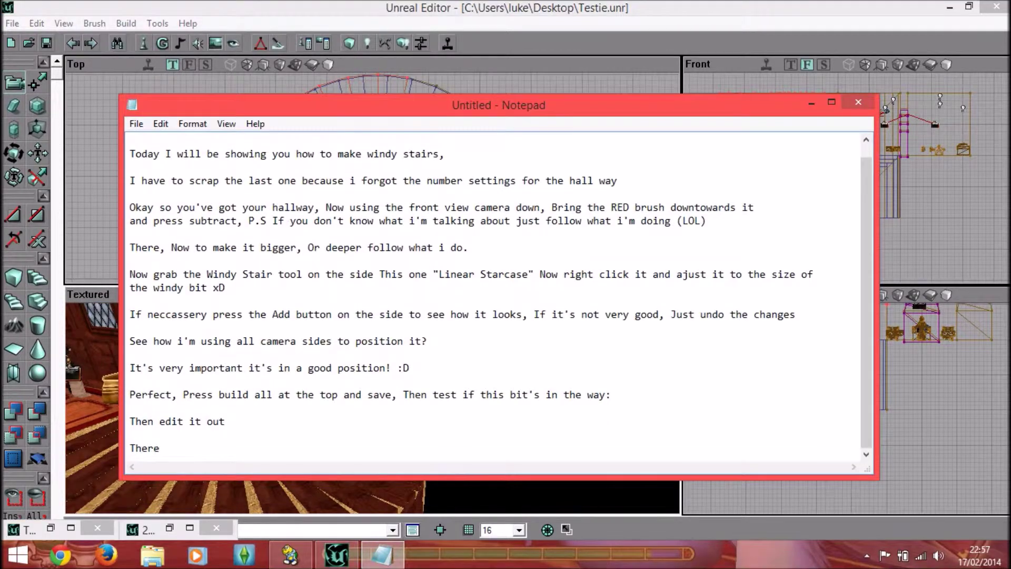
pyautogui.write(', I thi')
pyautogui.write('nk this')
pyautogui.write(' is a great')
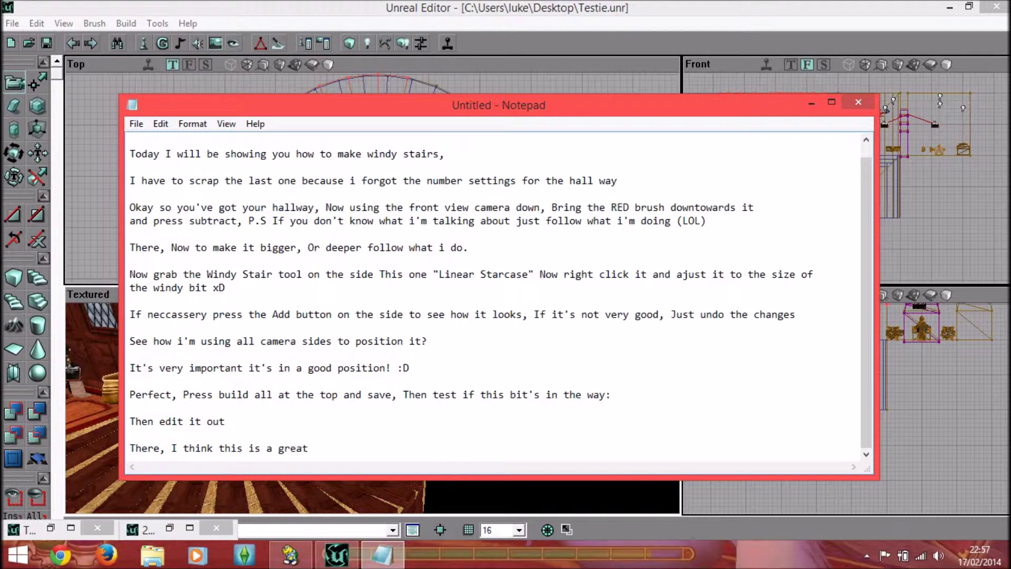
pyautogui.write('to show')
pyautogui.write('e true archine')
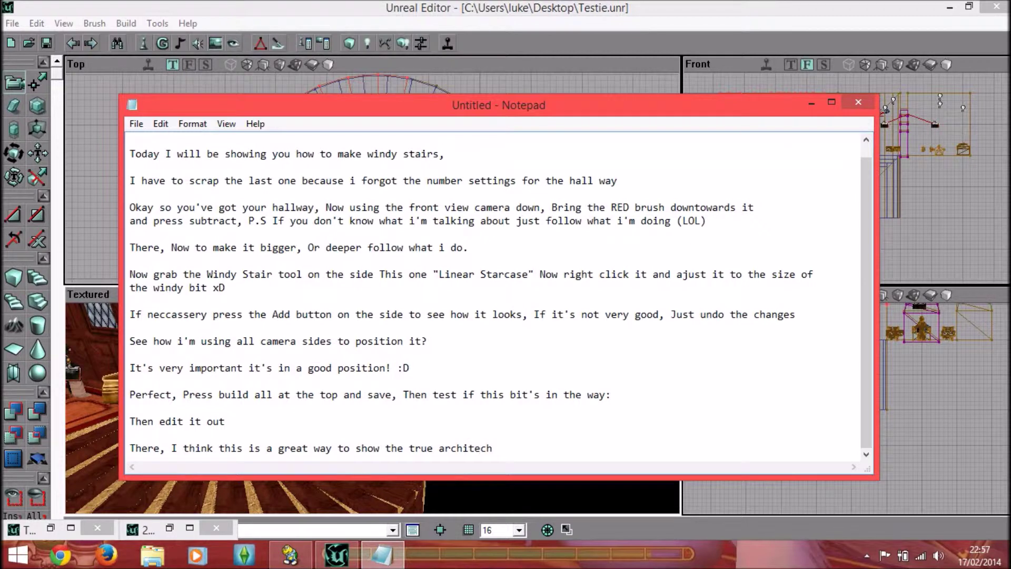
pyautogui.write(' you can do in Unreal Editor')
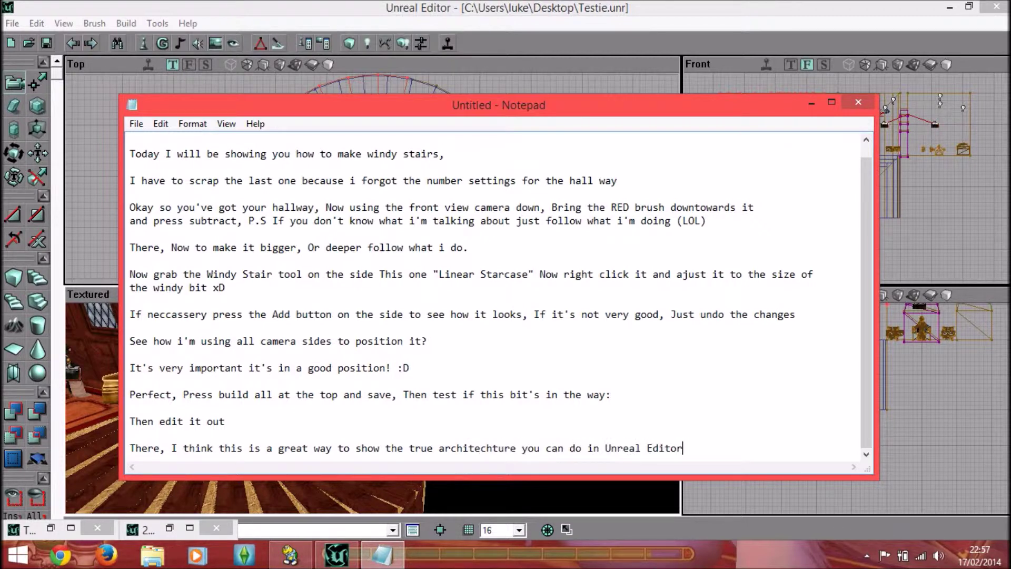
pyautogui.press('Return')
pyautogui.press('Return')
pyautogui.write('Around these')
pyautogui.write('urves y')
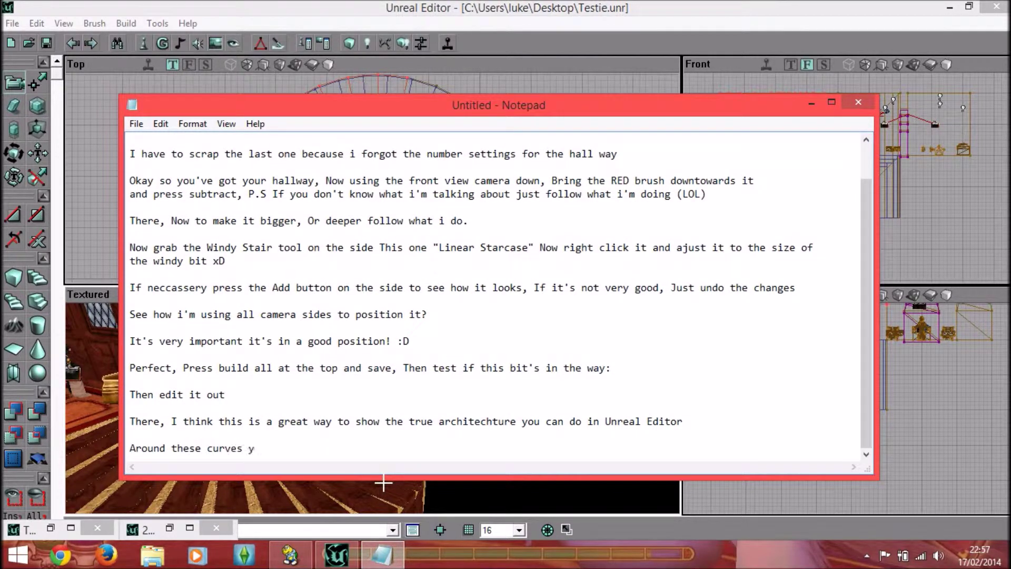
pyautogui.write(' also made windows!')
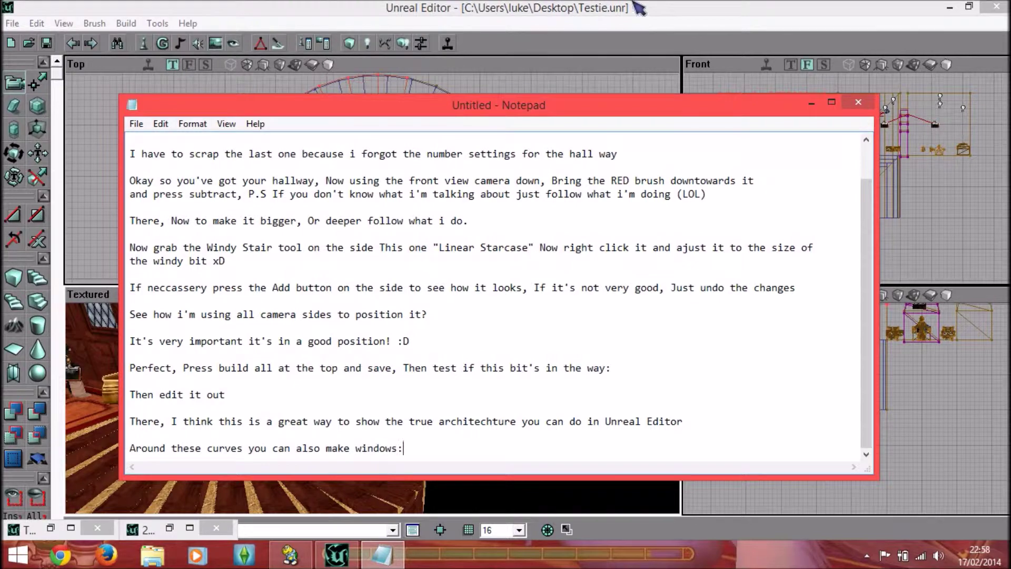
pyautogui.click(383, 482)
pyautogui.moveTo(280, 354); pyautogui.dragTo(431, 368, button='right')
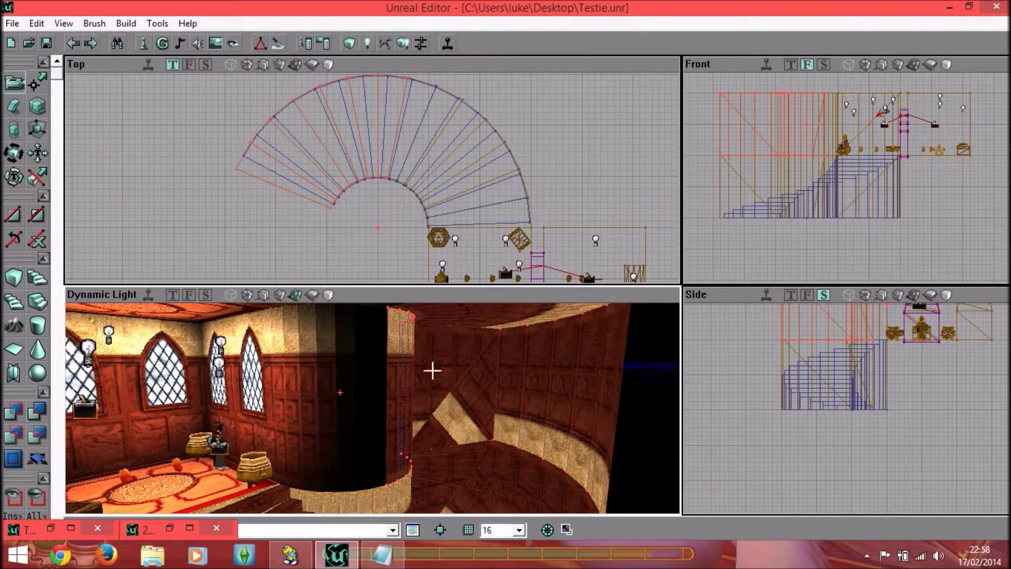
# Type the collection-map window remark, 'xD', and the next-tutorial preview about wrapping windows
pyautogui.hotkey('alt', 'Tab')
pyautogui.write('llection map i added a window with')
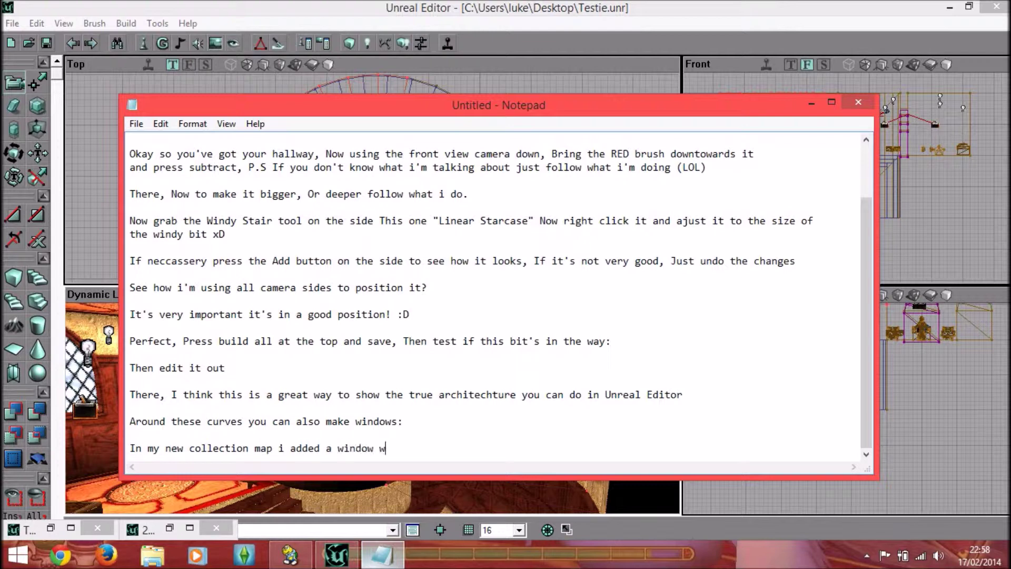
pyautogui.write(' rays, It looks clearly nice')
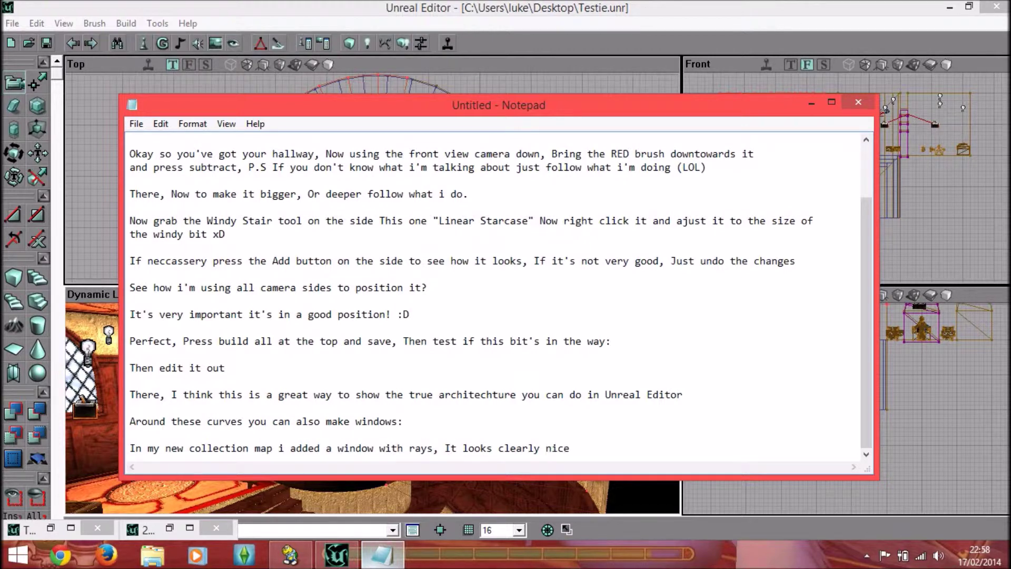
pyautogui.write(' (Not being modest)')
pyautogui.press('Return')
pyautogui.press('Return')
pyautogui.write('xD')
pyautogui.press('Return')
pyautogui.press('Return')
pyautogui.write('well')
pyautogui.press('BackSpace')
pyautogui.press('BackSpace')
pyautogui.press('BackSpace')
pyautogui.write('Well')
pyautogui.write('shown you how')
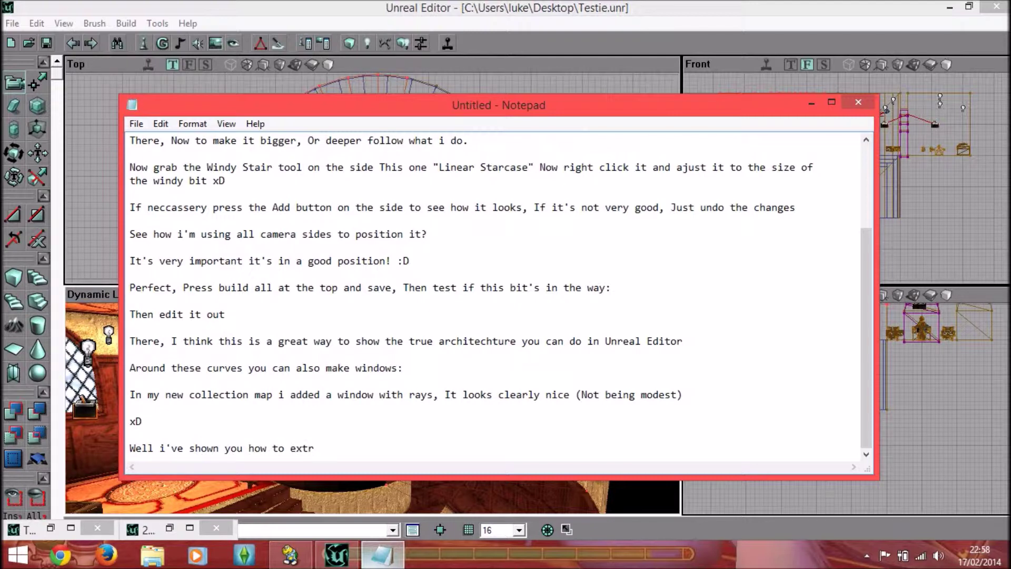
pyautogui.write('urther, In the next')
pyautogui.write('rial i will sow')
pyautogui.write('how you how to wrap')
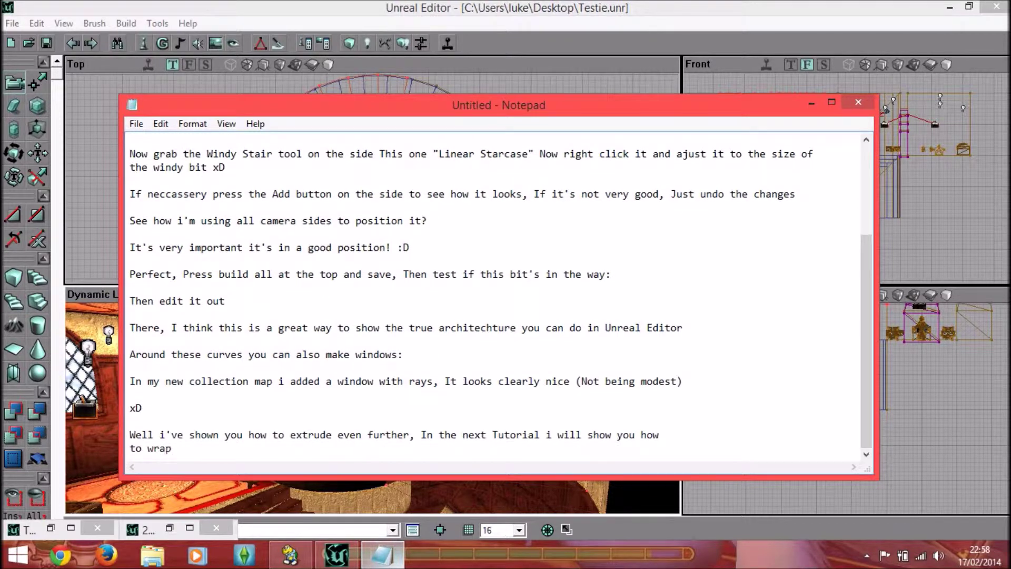
pyautogui.write('window')
pyautogui.write(' around the Column')
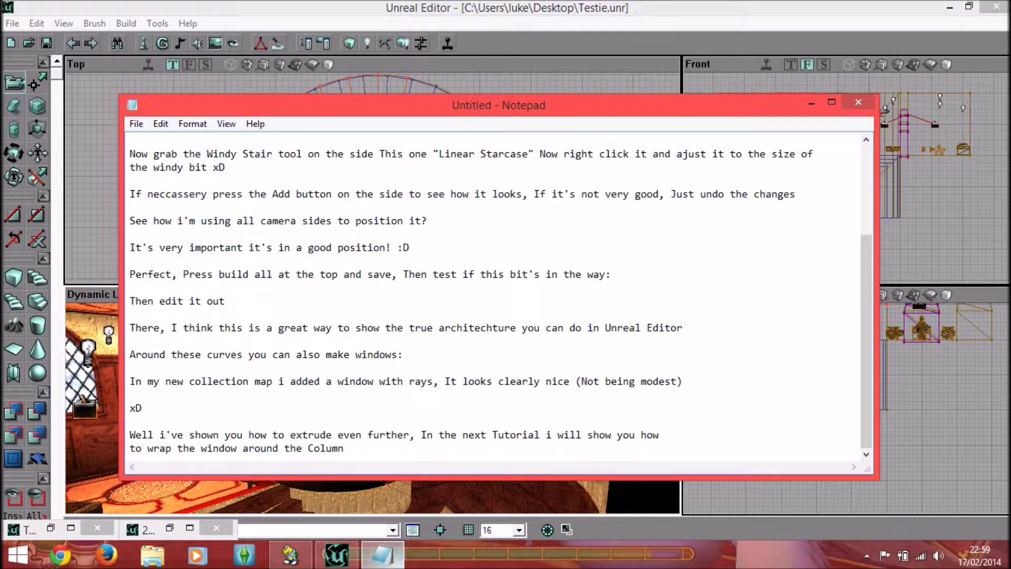
pyautogui.write(')')
# Add 'And placing Light Rays (Mega Easy)' and 'the map is coming together nicely at the moment.'
pyautogui.press('Return')
pyautogui.press('Return')
pyautogui.write('And placing Light Ray')
pyautogui.press('BackSpace')
pyautogui.press('BackSpace')
pyautogui.write('Mega Easy)')
pyautogui.press('Return')
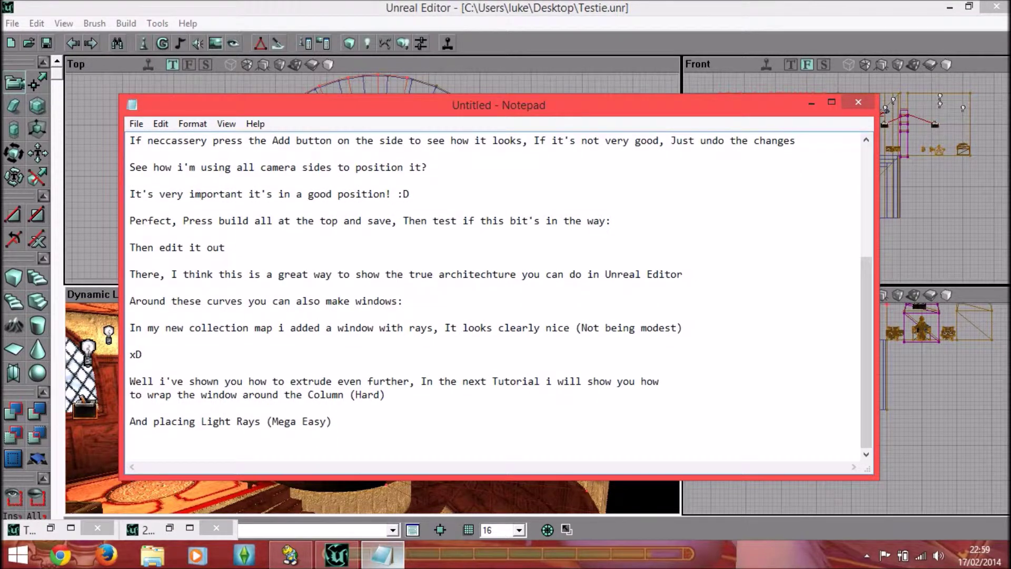
pyautogui.write('ou can')
pyautogui.write(' see the map is coming togete')
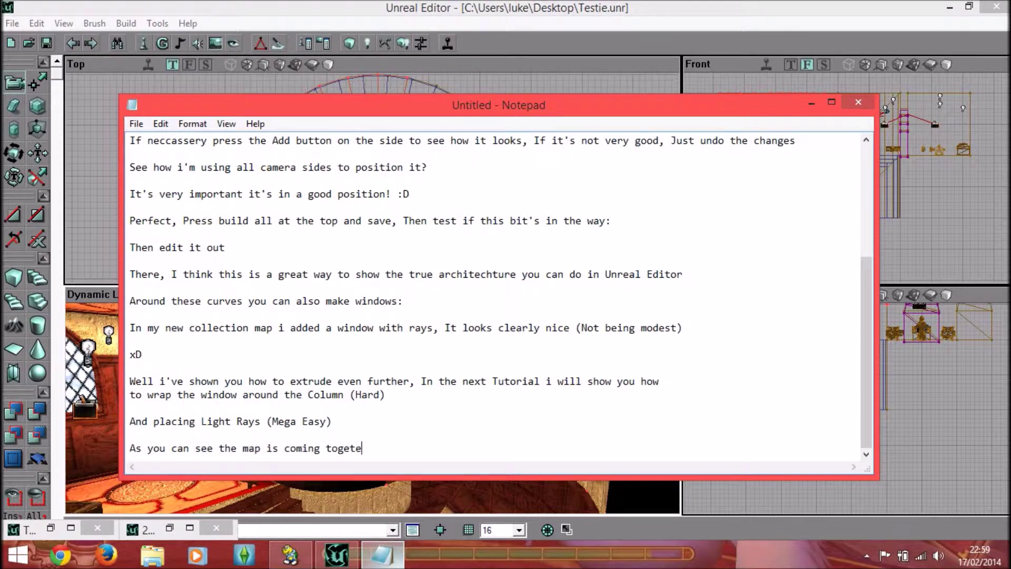
pyautogui.press('BackSpace')
pyautogui.write('her')
pyautogui.write(' nicely at the moment')
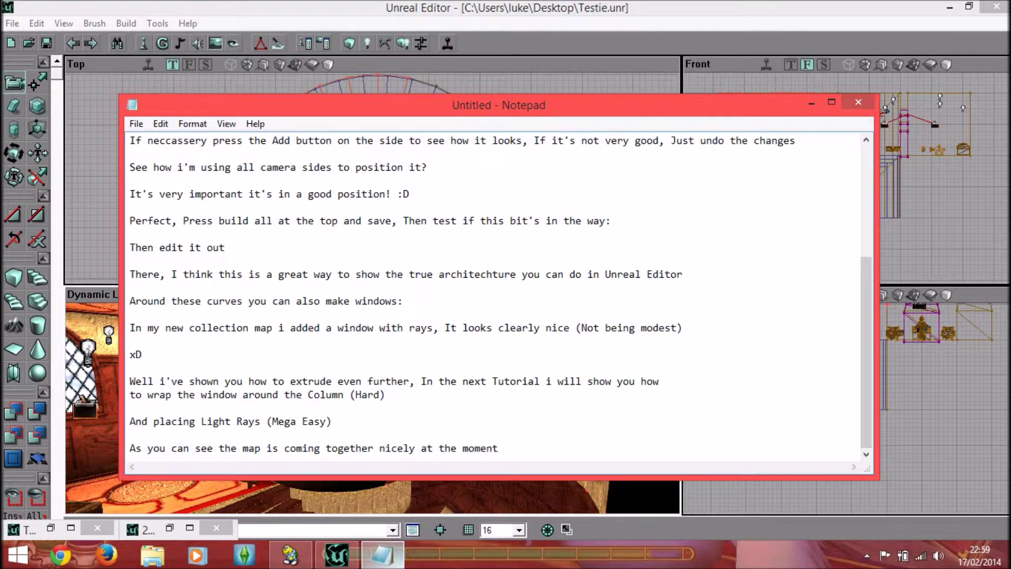
pyautogui.write('.')
# Close the notes with 'Thanks for watching guys and good luck! Comment Rate !'
pyautogui.press('Return')
pyautogui.press('Return')
pyautogui.write('hansk fo')
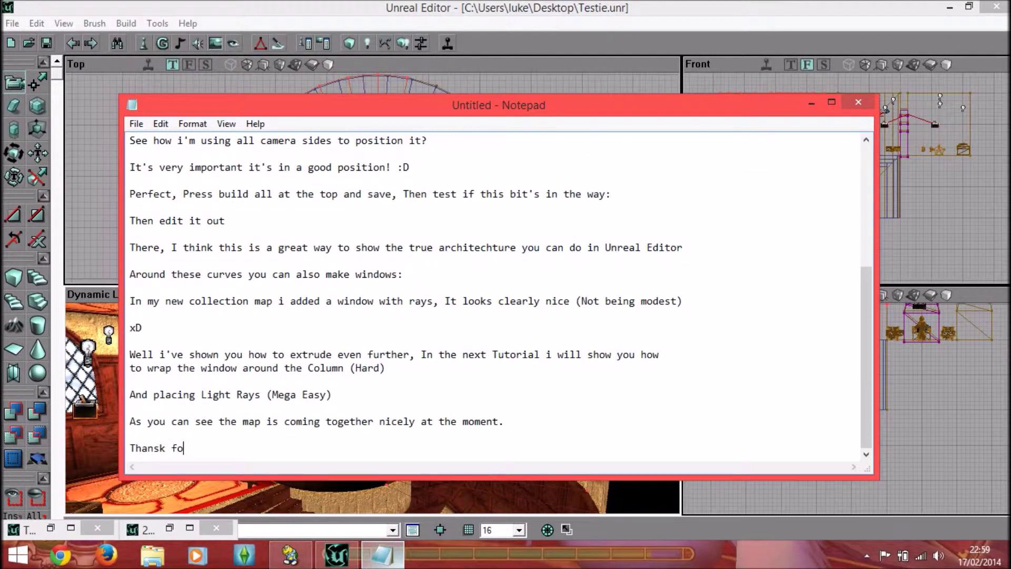
pyautogui.press('BackSpace')
pyautogui.write('ks for watching guys and good luck!  Comment RA')
pyautogui.press('BackSpace')
pyautogui.write('ate ')
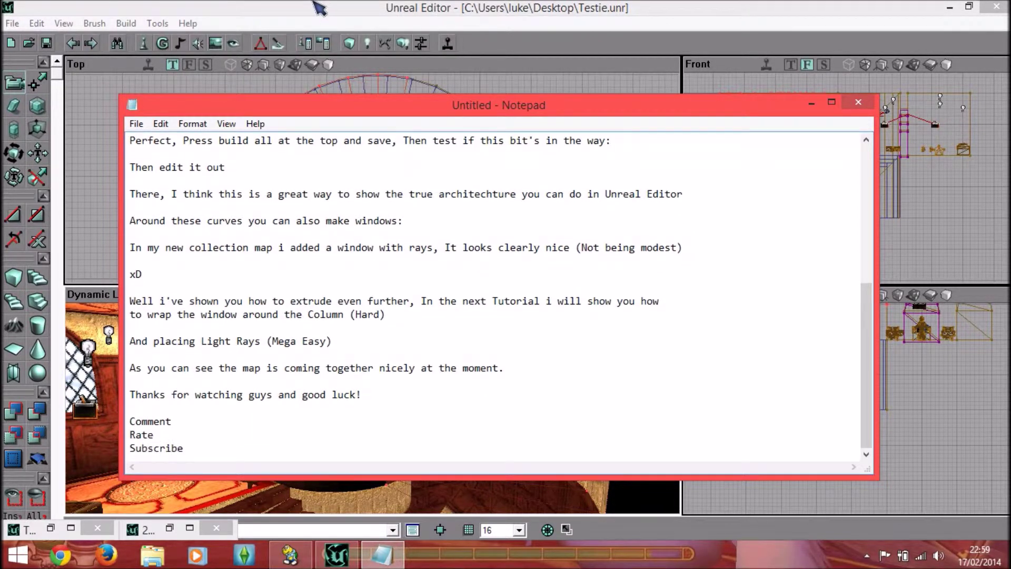
pyautogui.write('!')
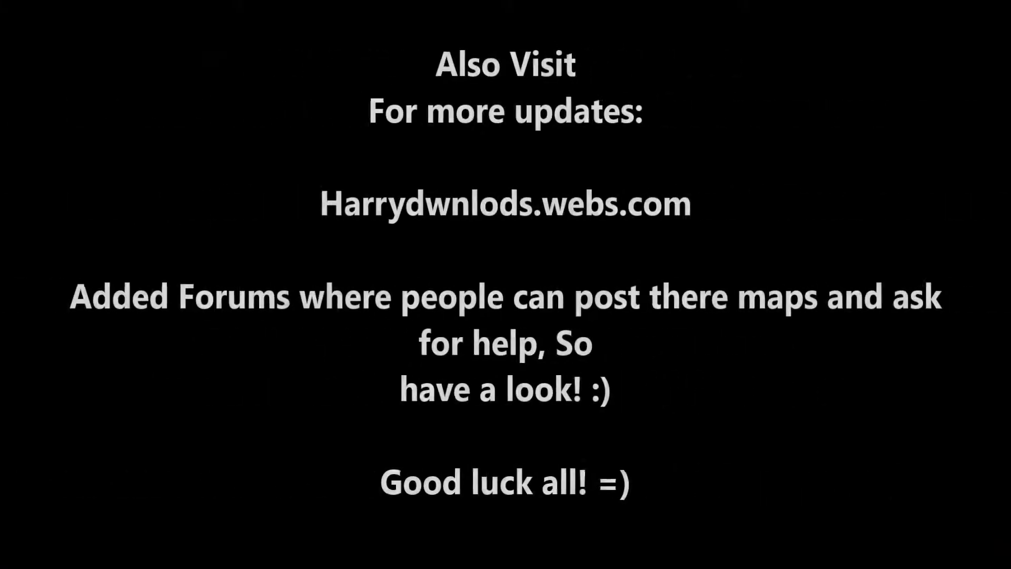